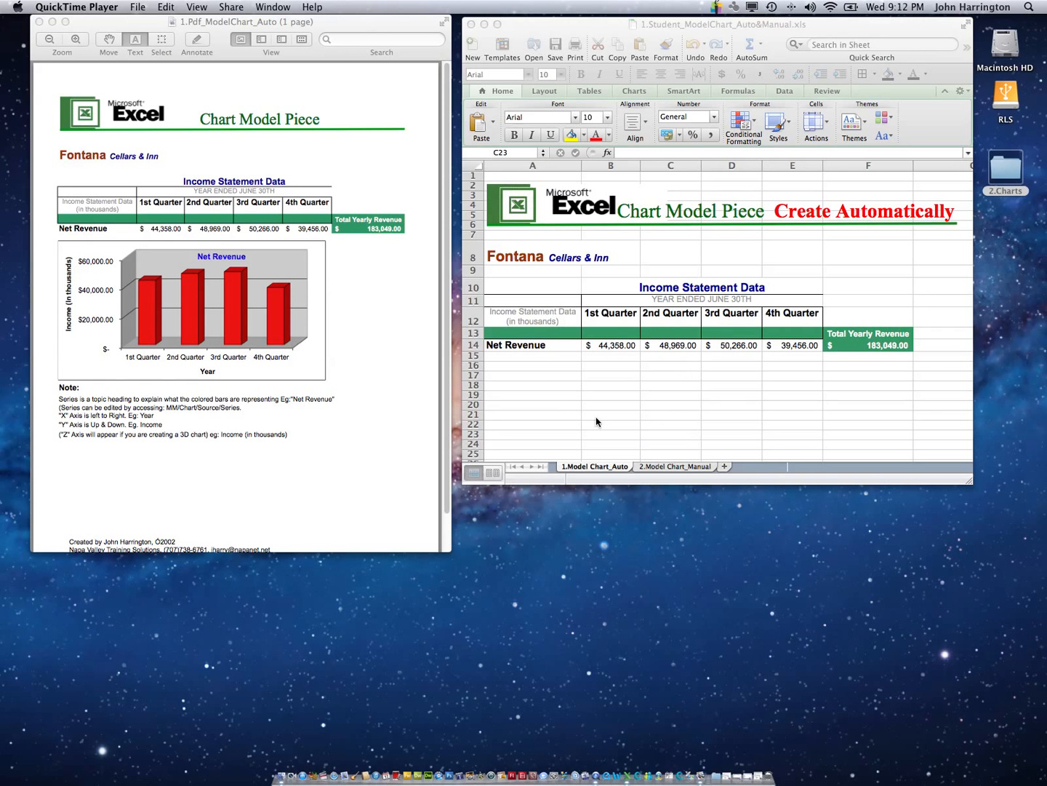
Close the 1.Pdf_ModelChart_Auto reference PDF and show the 2.Model Chart_Manual sheet of the student workbook.
{"action": "left_click", "coordinate": [39, 22]}
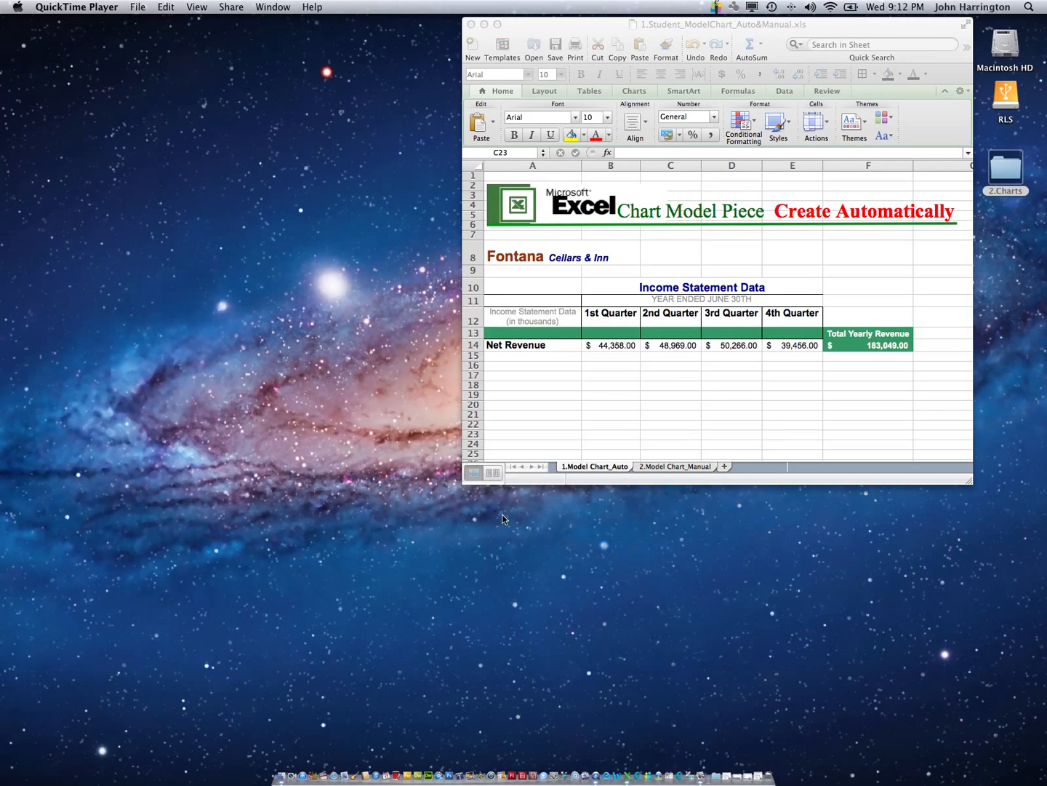
{"action": "left_click", "coordinate": [853, 25]}
{"action": "left_click_drag", "start_coordinate": [853, 25], "coordinate": [848, 54]}
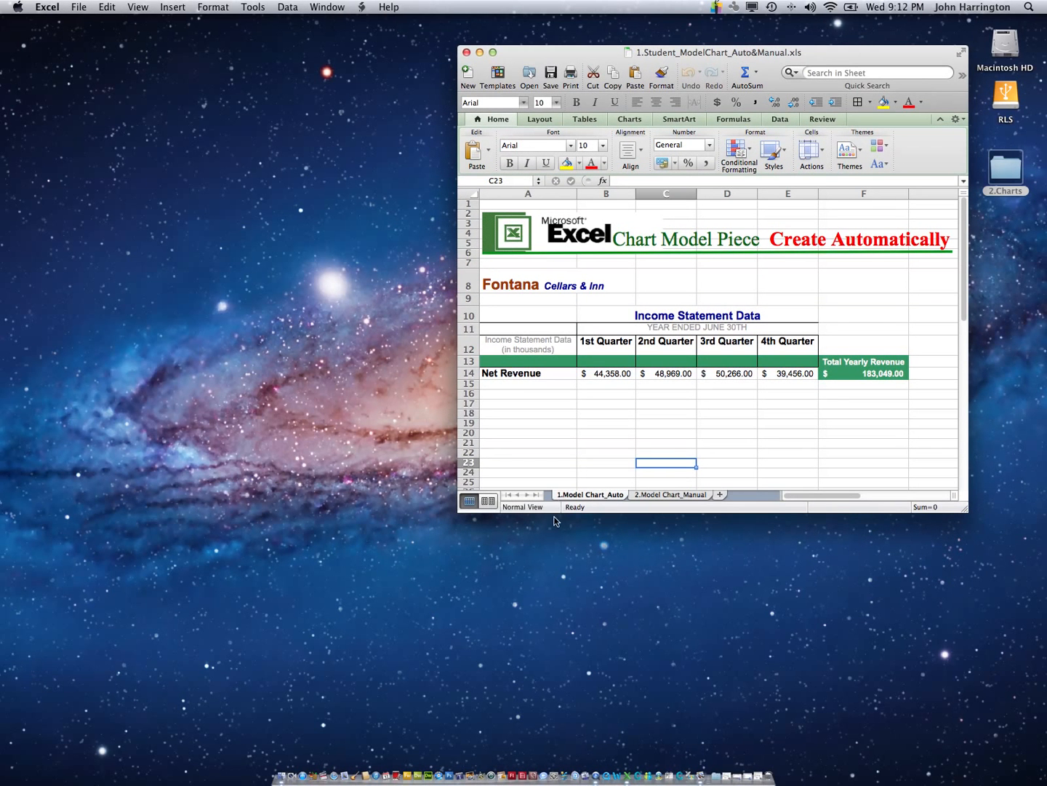
{"action": "left_click", "coordinate": [587, 495]}
{"action": "left_click", "coordinate": [661, 495]}
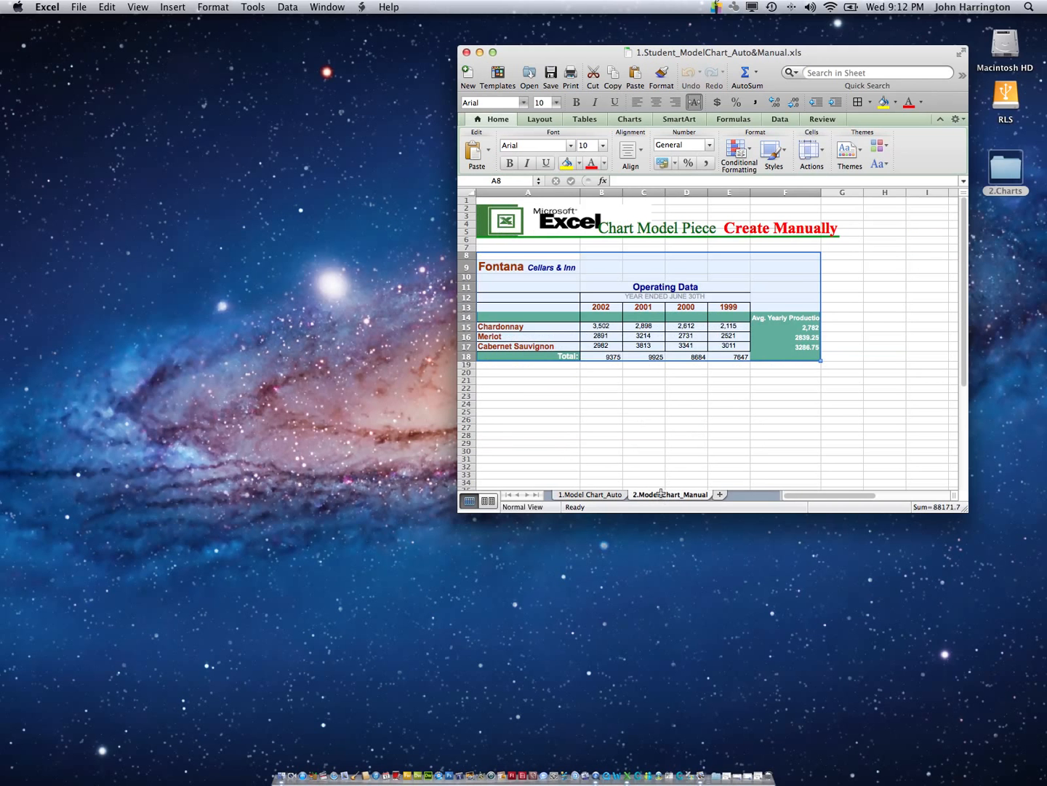
Reposition the workbook window near the top of the screen and enlarge it to show about 45 rows.
{"action": "left_click_drag", "start_coordinate": [957, 511], "coordinate": [978, 479]}
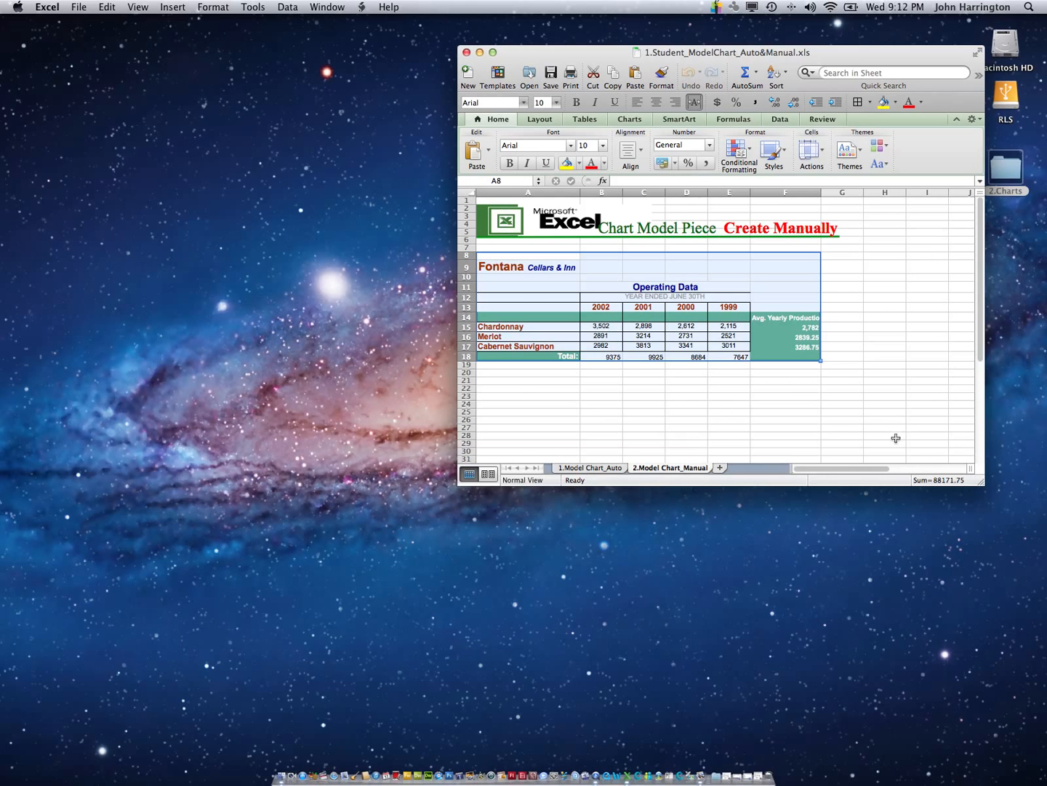
{"action": "left_click_drag", "start_coordinate": [858, 61], "coordinate": [792, 64]}
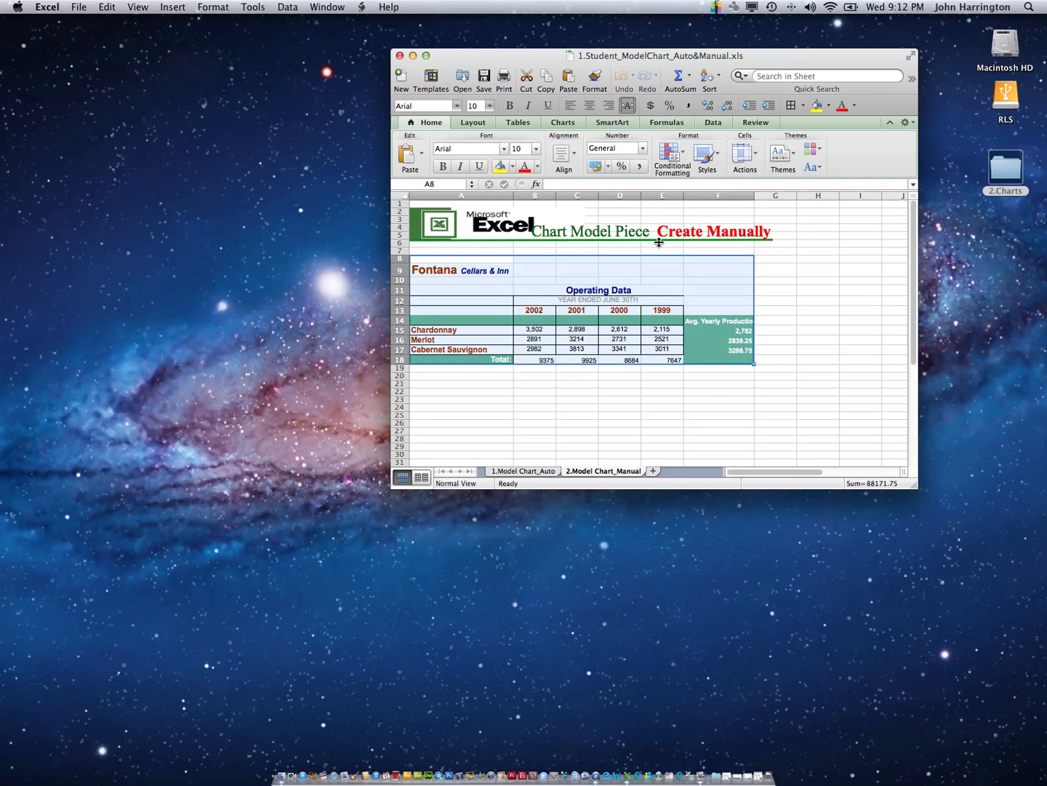
{"action": "left_click_drag", "start_coordinate": [779, 56], "coordinate": [785, 27]}
{"action": "left_click_drag", "start_coordinate": [920, 457], "coordinate": [924, 570]}
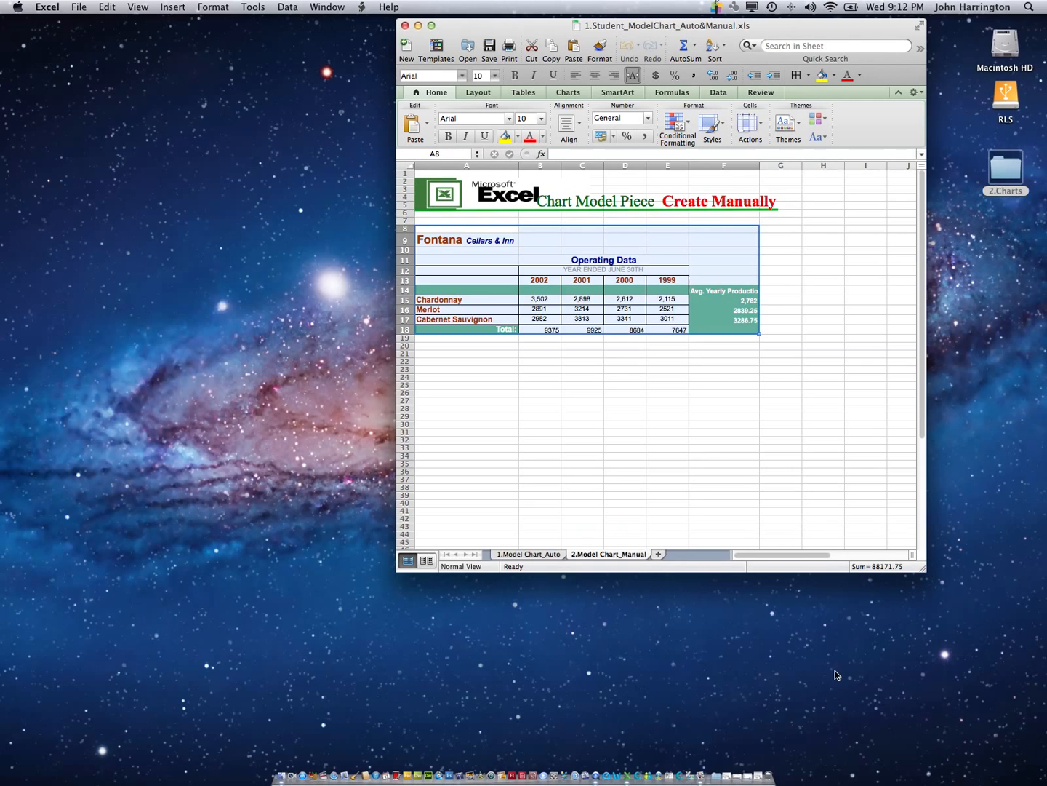
Open the 1.ModelChart_Manual PDF from the 1.ModelChart folder inside the 2.Charts folder on the desktop.
{"action": "double_click", "coordinate": [1003, 167]}
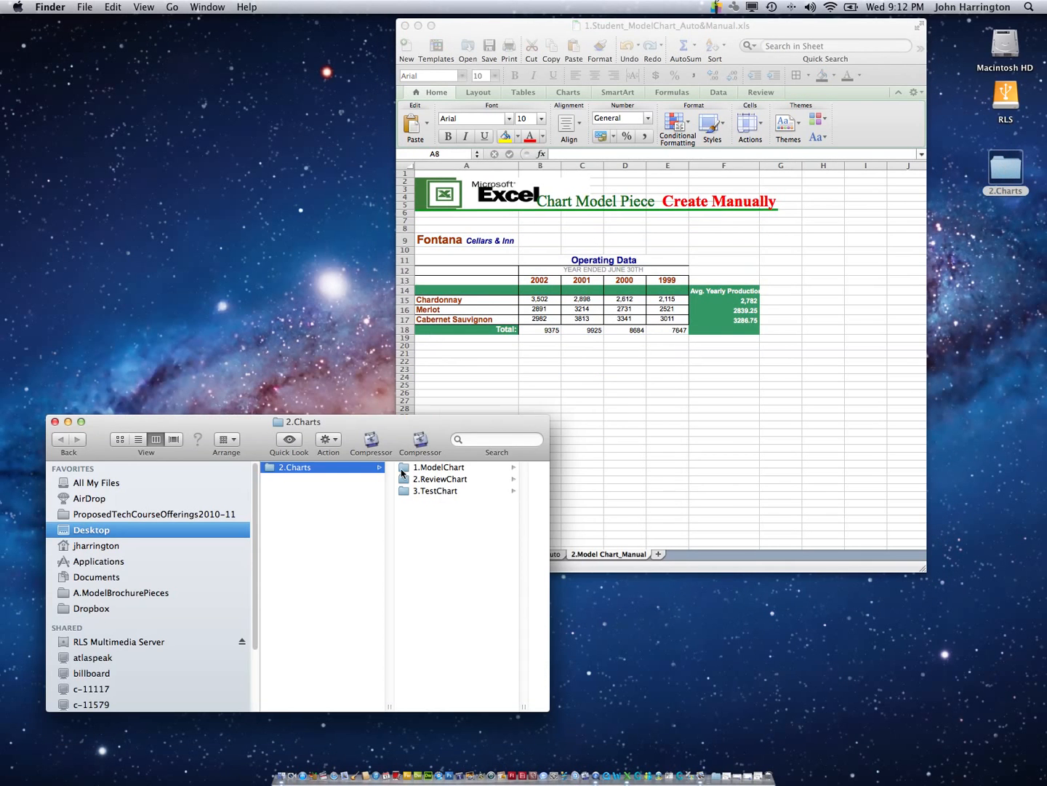
{"action": "left_click", "coordinate": [402, 472]}
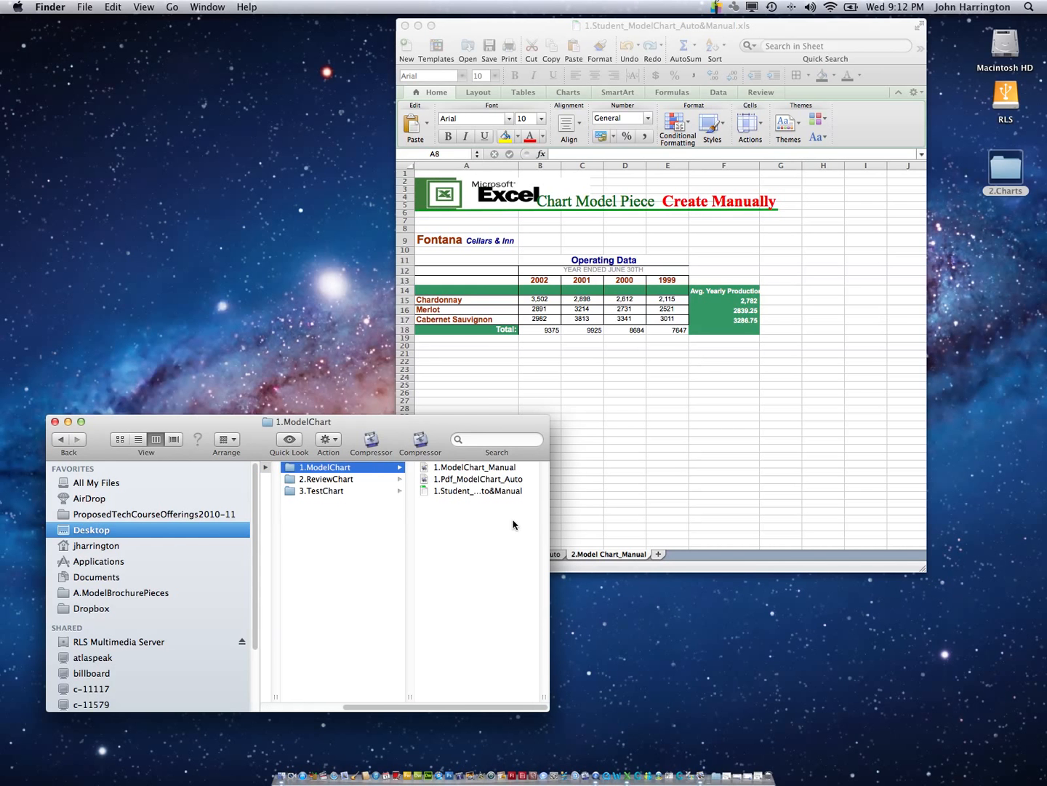
{"action": "left_click_drag", "start_coordinate": [548, 694], "coordinate": [581, 694]}
{"action": "left_click", "coordinate": [455, 468]}
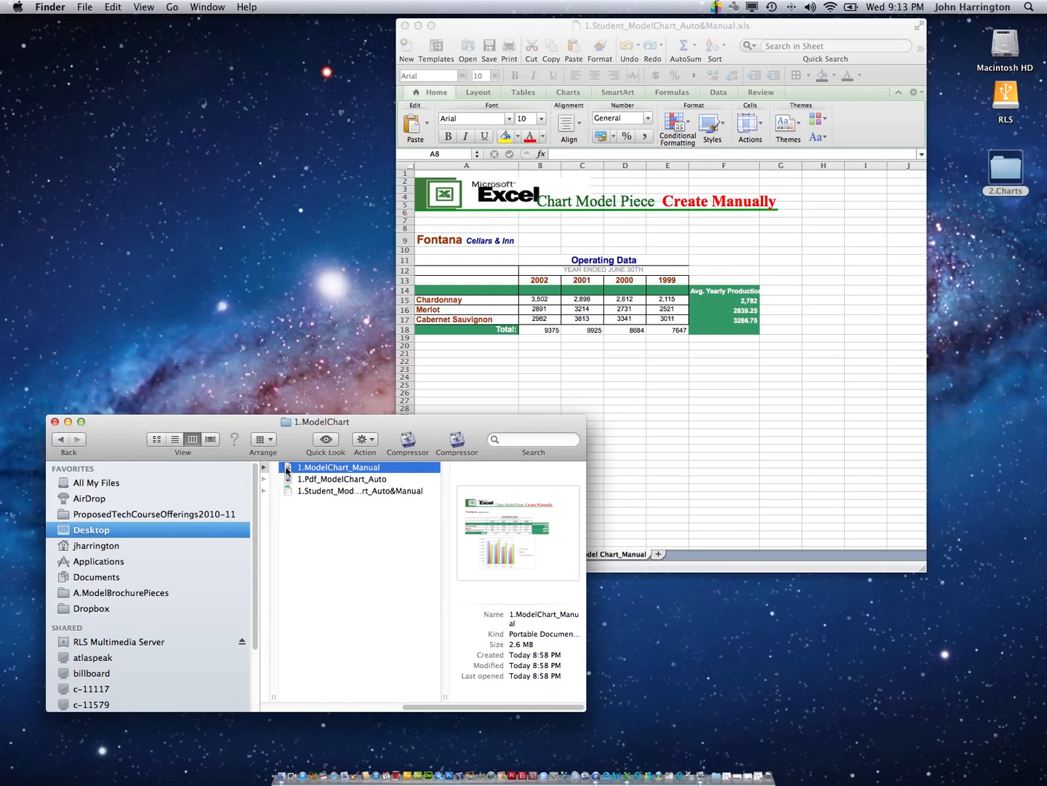
{"action": "double_click", "coordinate": [287, 470]}
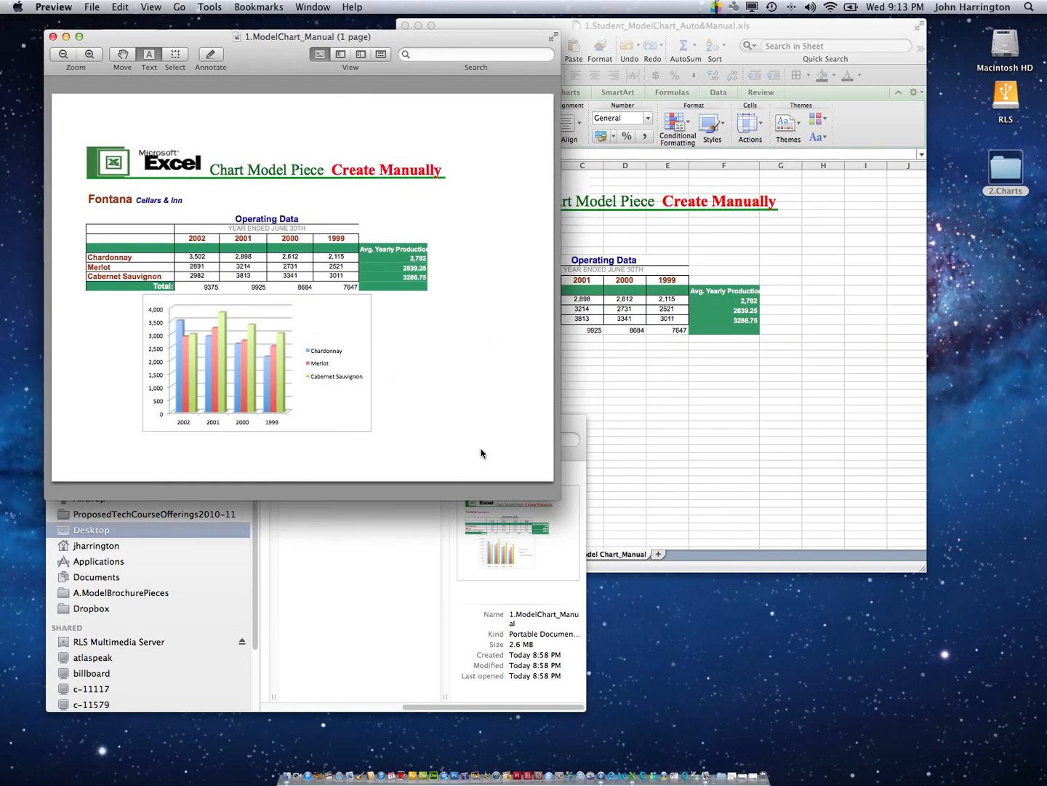
Close the folder window and arrange the reference PDF and the student workbook side by side without overlap.
{"action": "left_click", "coordinate": [373, 632]}
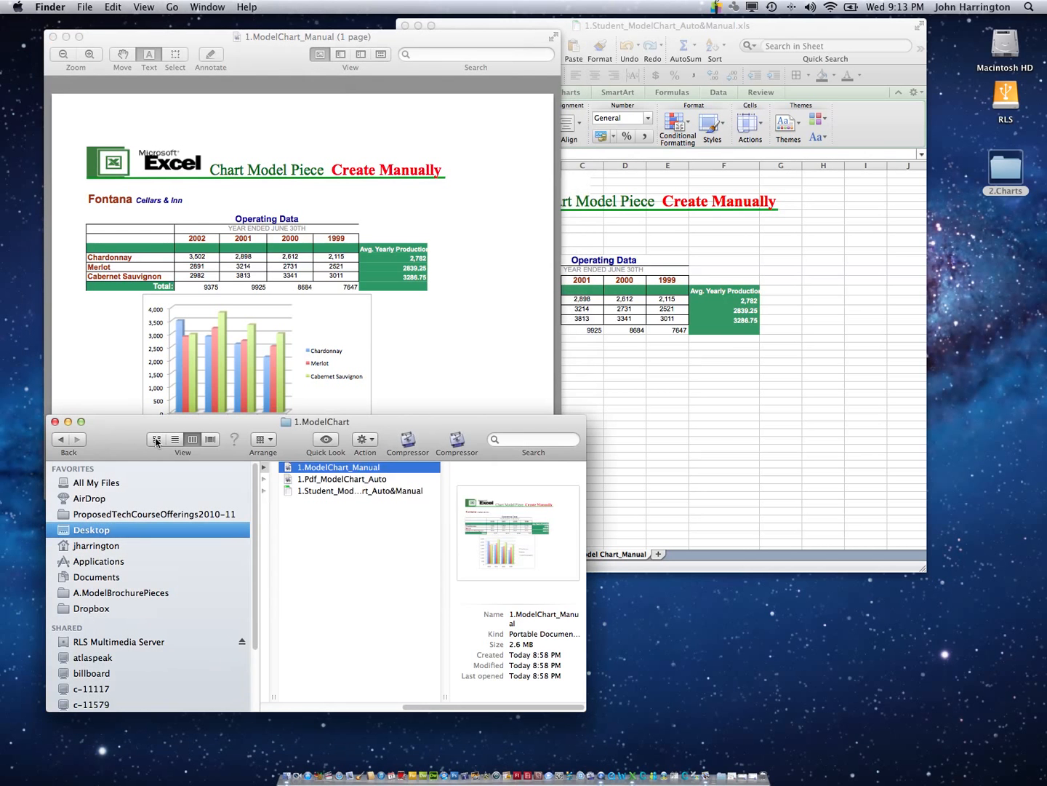
{"action": "left_click", "coordinate": [56, 422]}
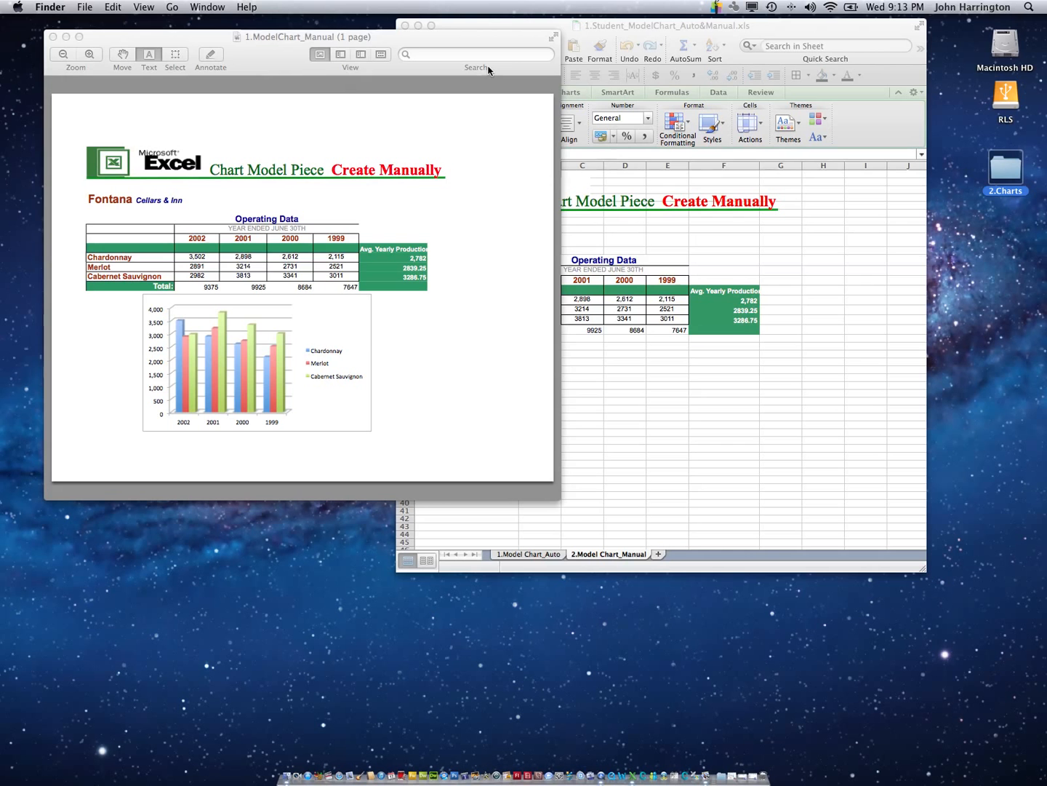
{"action": "left_click_drag", "start_coordinate": [492, 41], "coordinate": [437, 38]}
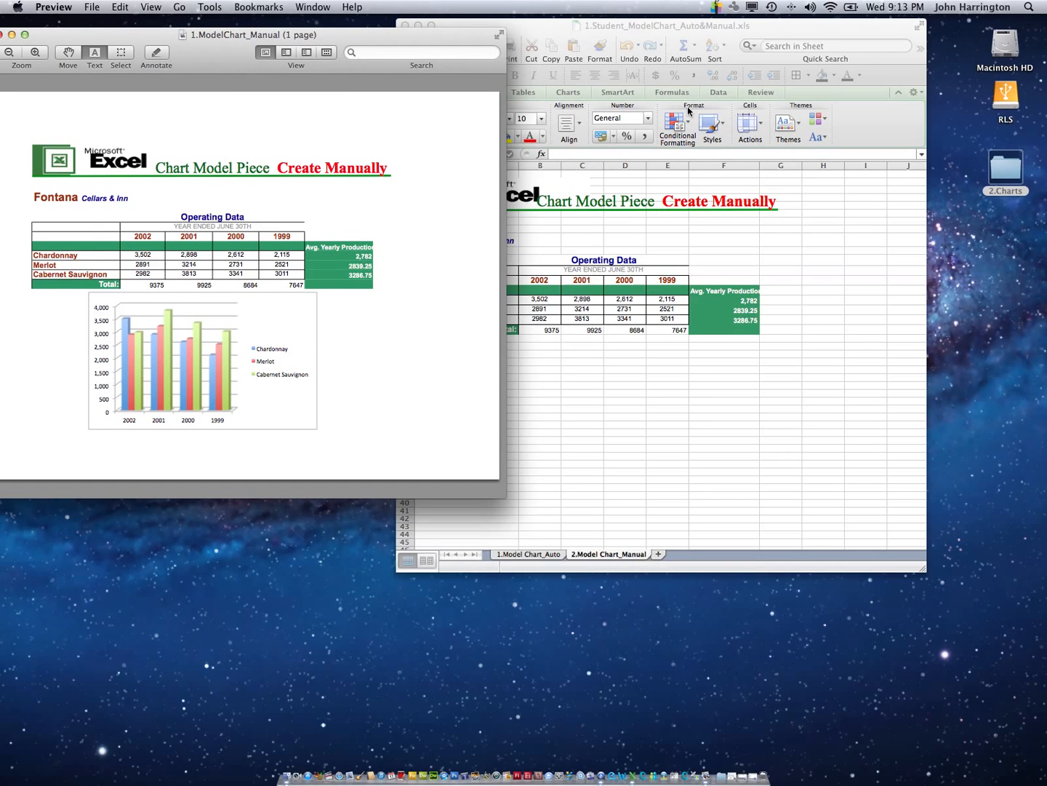
{"action": "left_click_drag", "start_coordinate": [704, 29], "coordinate": [815, 38]}
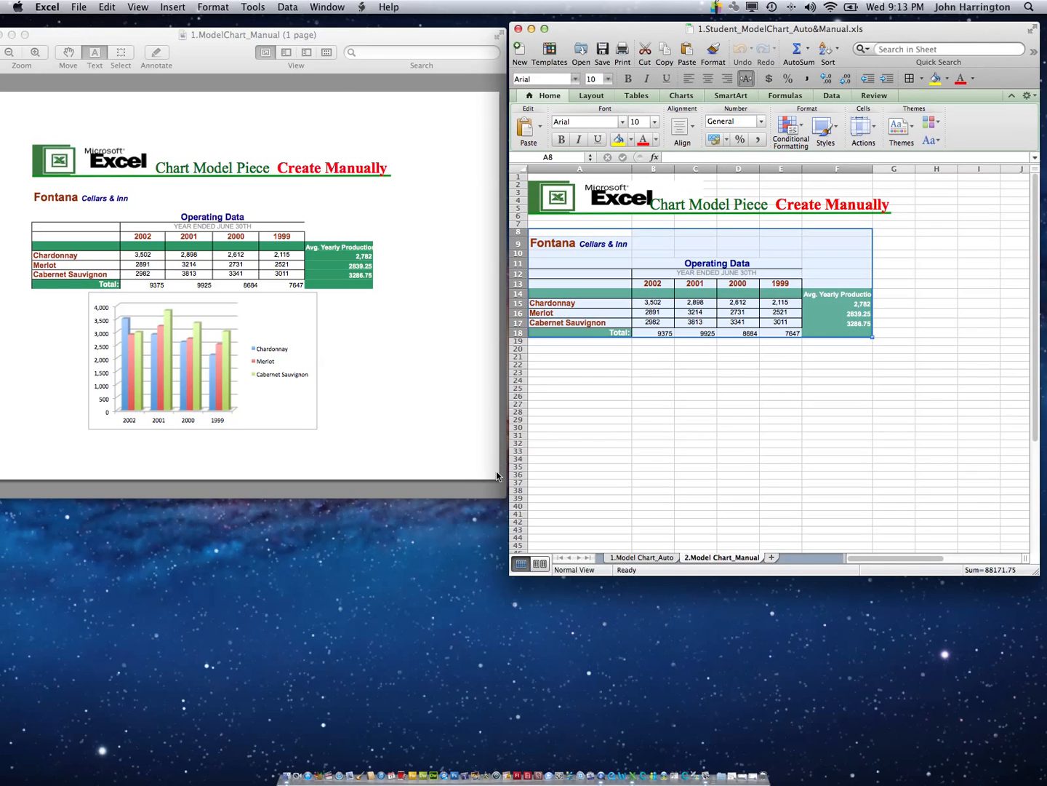
{"action": "left_click", "coordinate": [497, 490]}
{"action": "left_click_drag", "start_coordinate": [499, 495], "coordinate": [428, 522]}
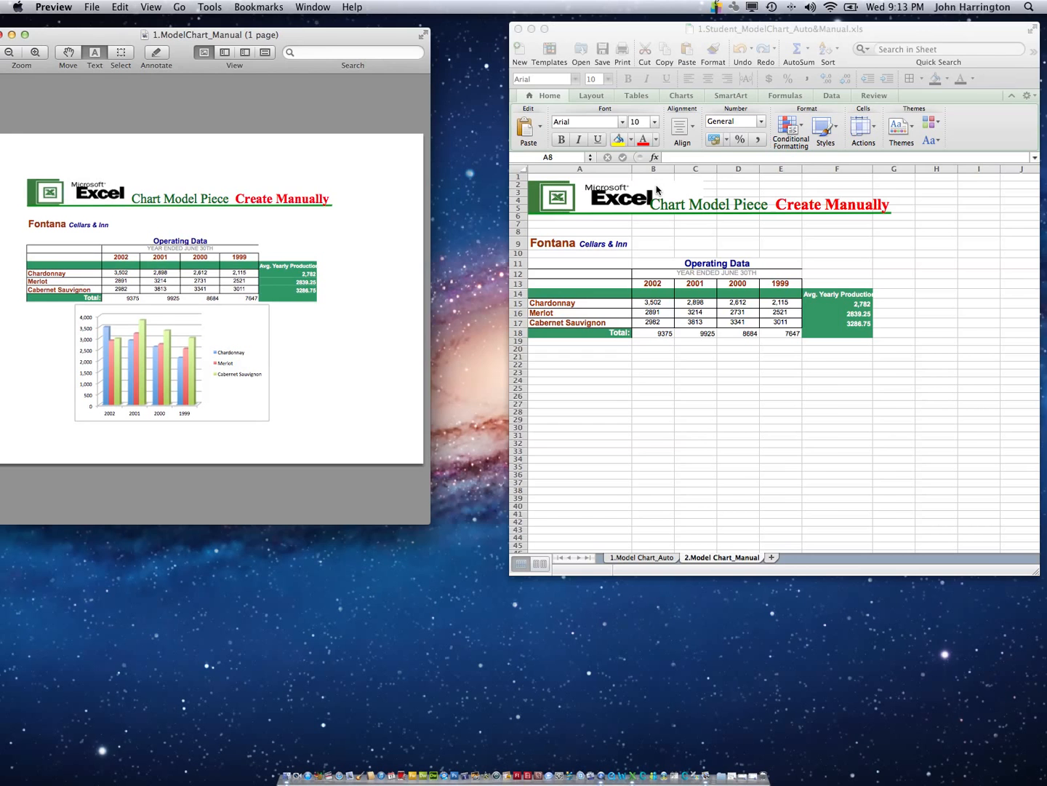
{"action": "left_click_drag", "start_coordinate": [647, 29], "coordinate": [589, 31]}
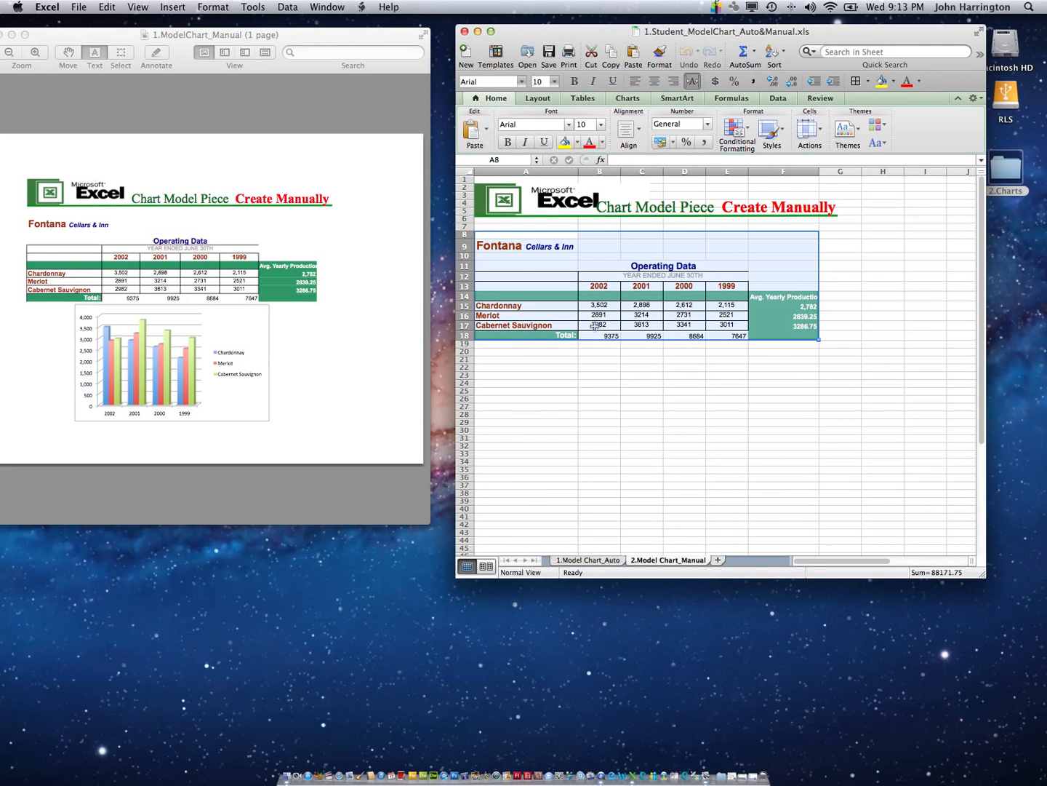
Hide the blank green row 14 between the year headings and the wine data.
{"action": "left_click_drag", "start_coordinate": [511, 308], "coordinate": [718, 325]}
{"action": "left_click", "coordinate": [704, 353]}
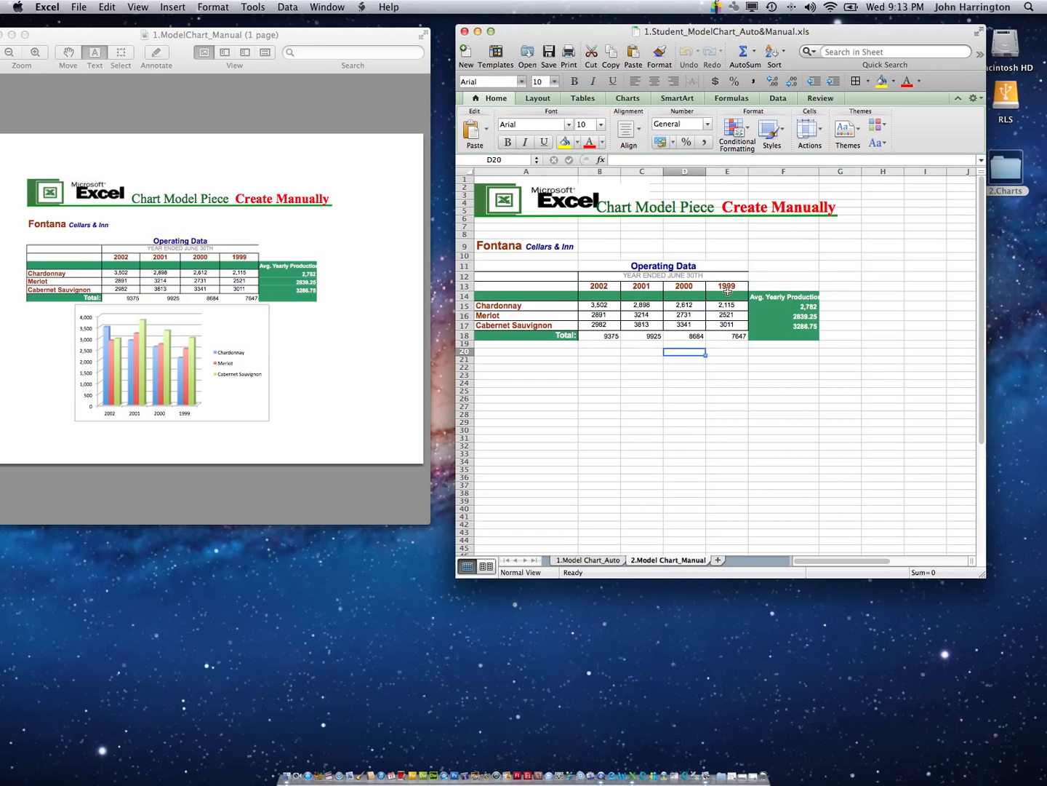
{"action": "left_click", "coordinate": [550, 286]}
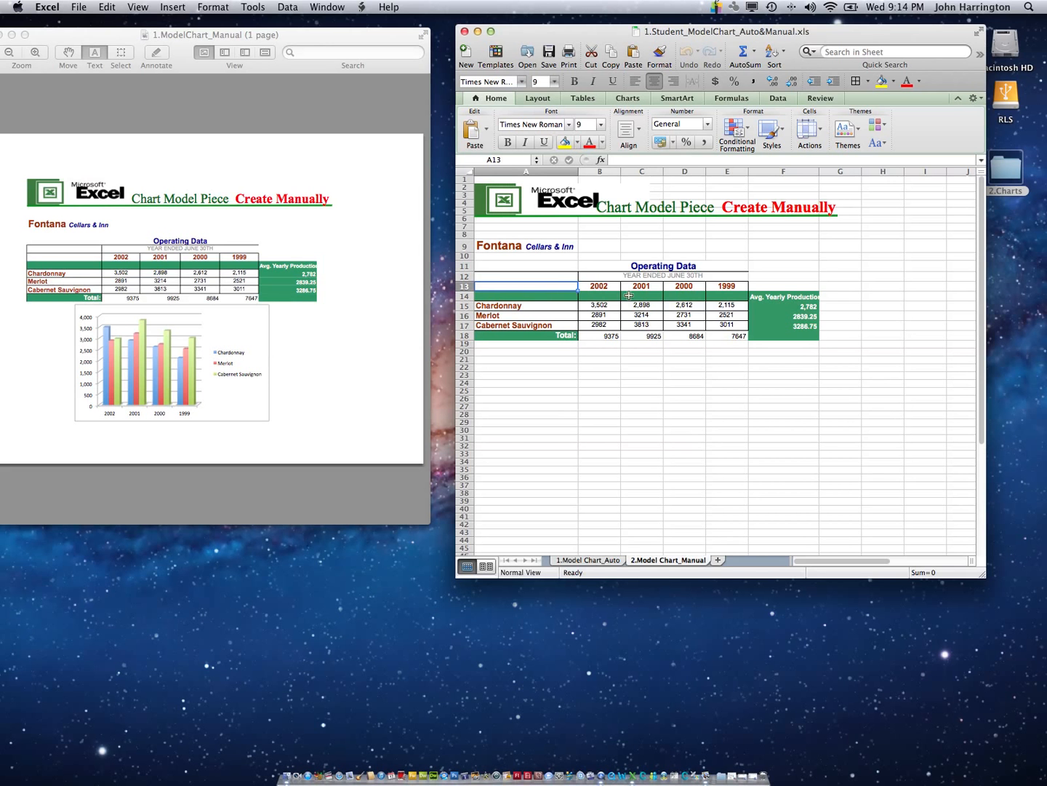
{"action": "left_click", "coordinate": [465, 297]}
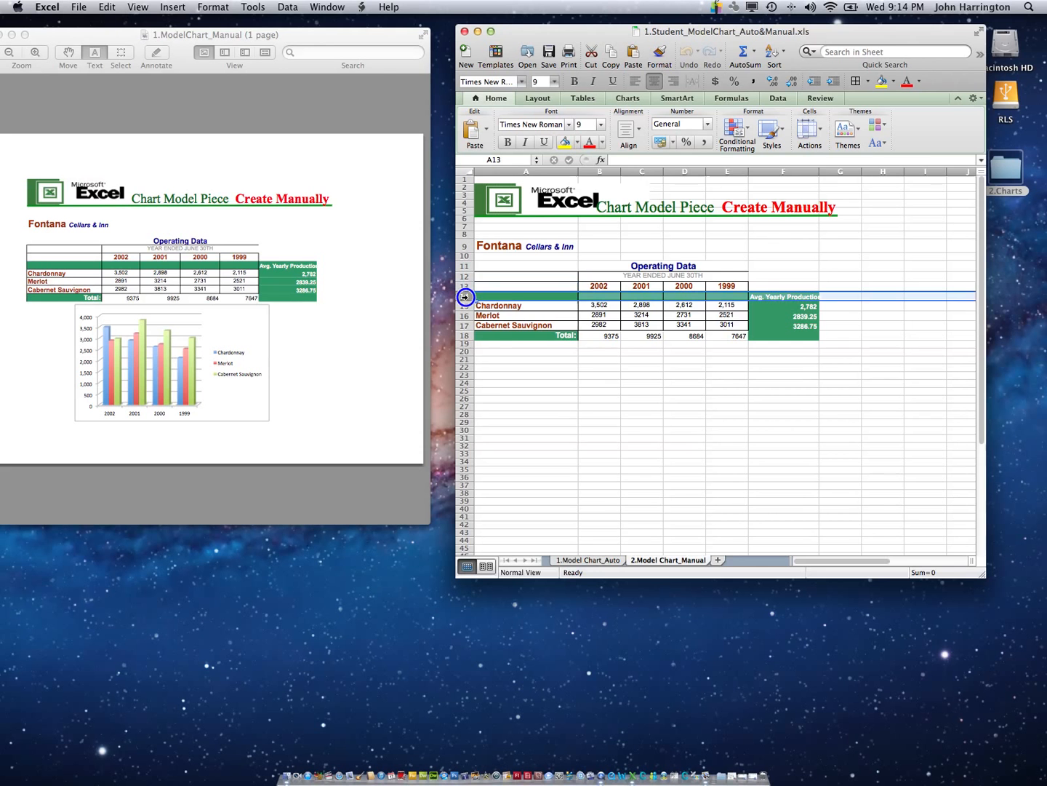
{"action": "right_click", "coordinate": [465, 296]}
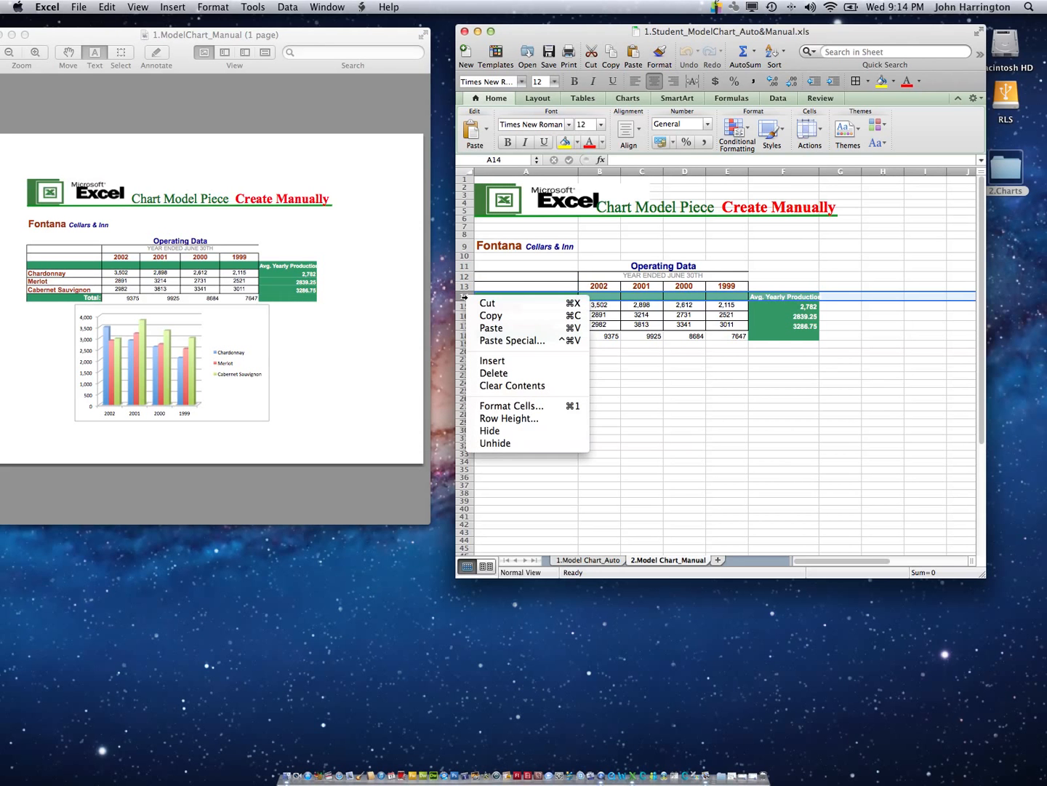
{"action": "left_click", "coordinate": [522, 431]}
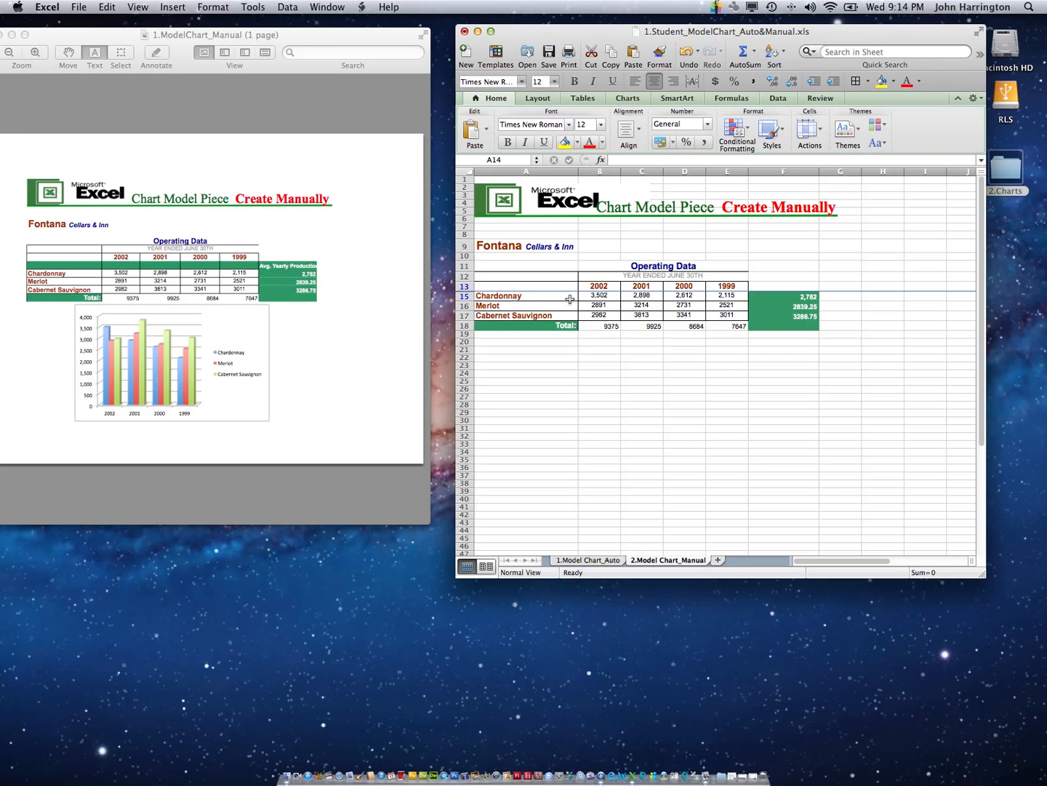
Insert a 3-D Clustered Column chart from the year headings and wine data in A13:E17, and place it below the table.
{"action": "left_click_drag", "start_coordinate": [523, 286], "coordinate": [728, 315]}
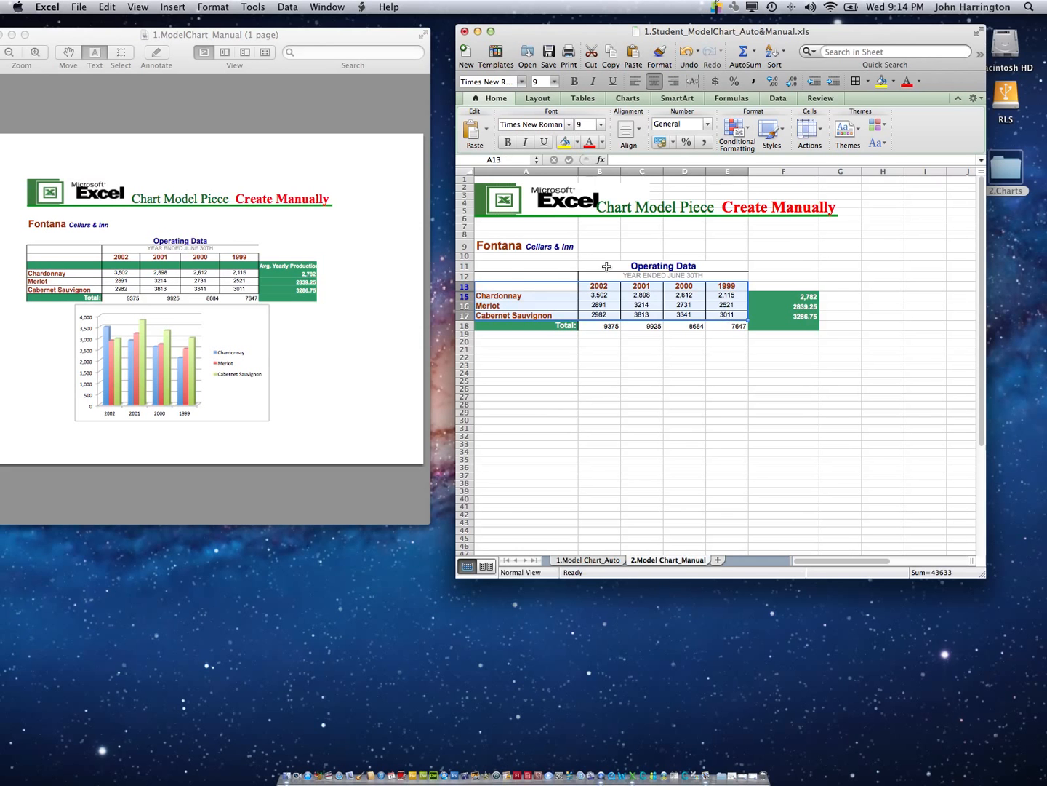
{"action": "left_click", "coordinate": [629, 101]}
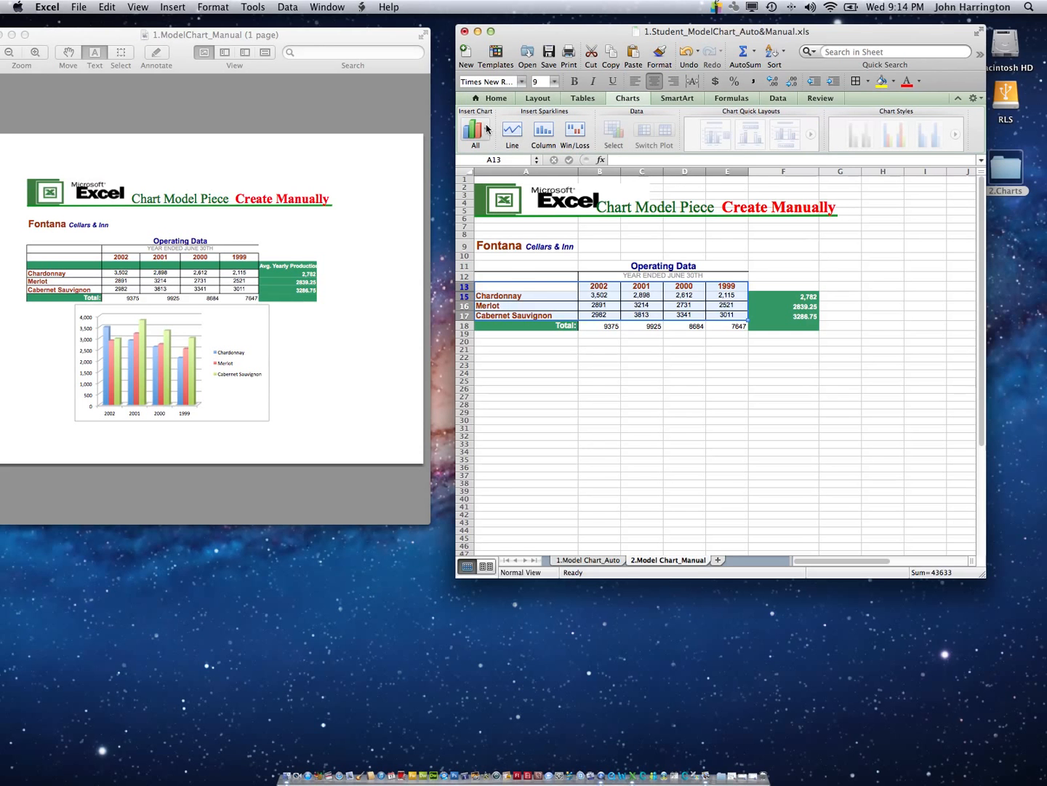
{"action": "left_click", "coordinate": [487, 130]}
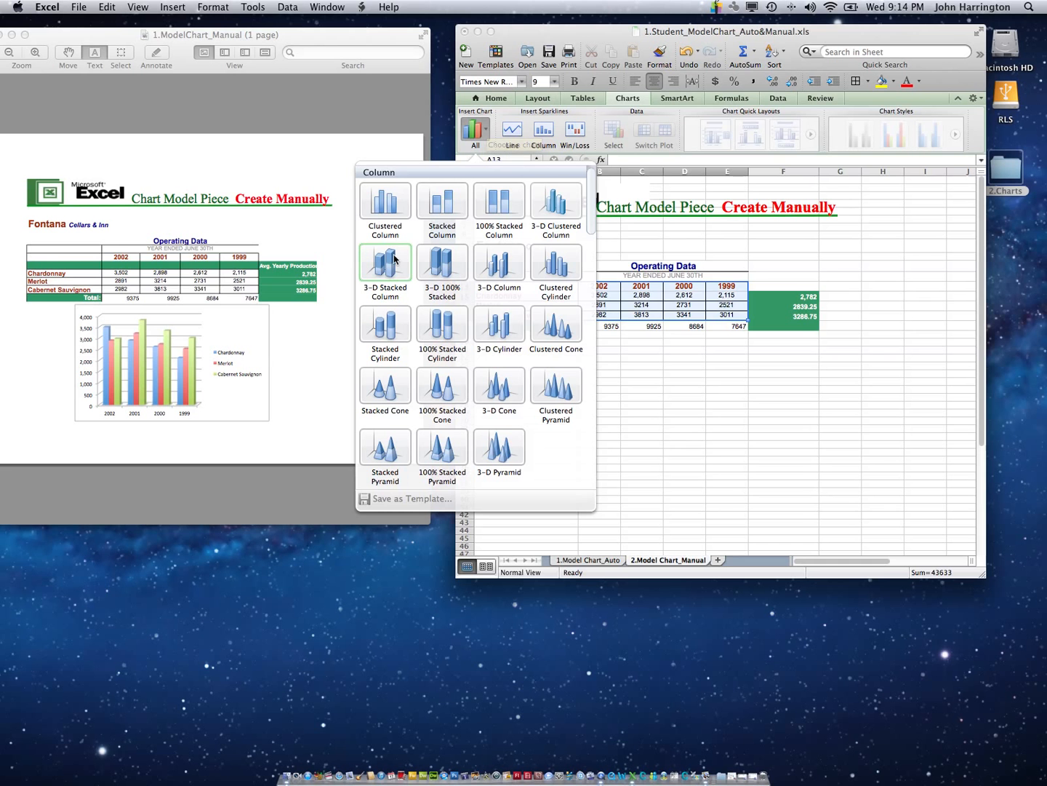
{"action": "left_click", "coordinate": [543, 201]}
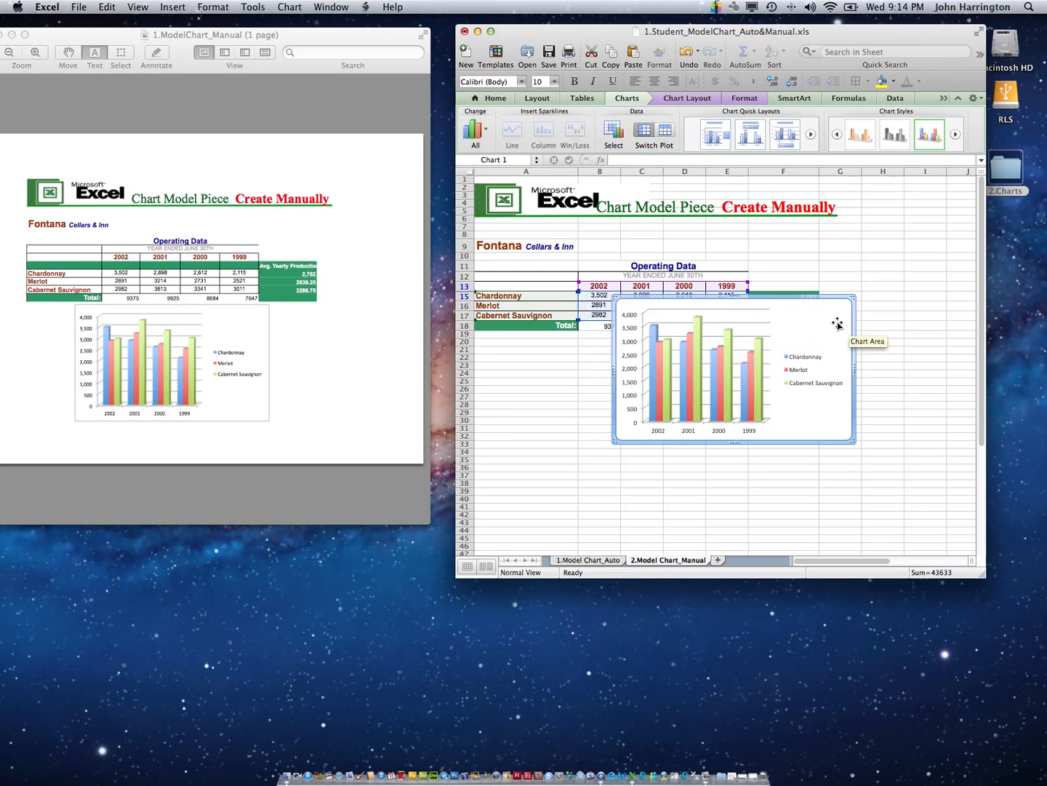
{"action": "left_click_drag", "start_coordinate": [837, 325], "coordinate": [746, 397]}
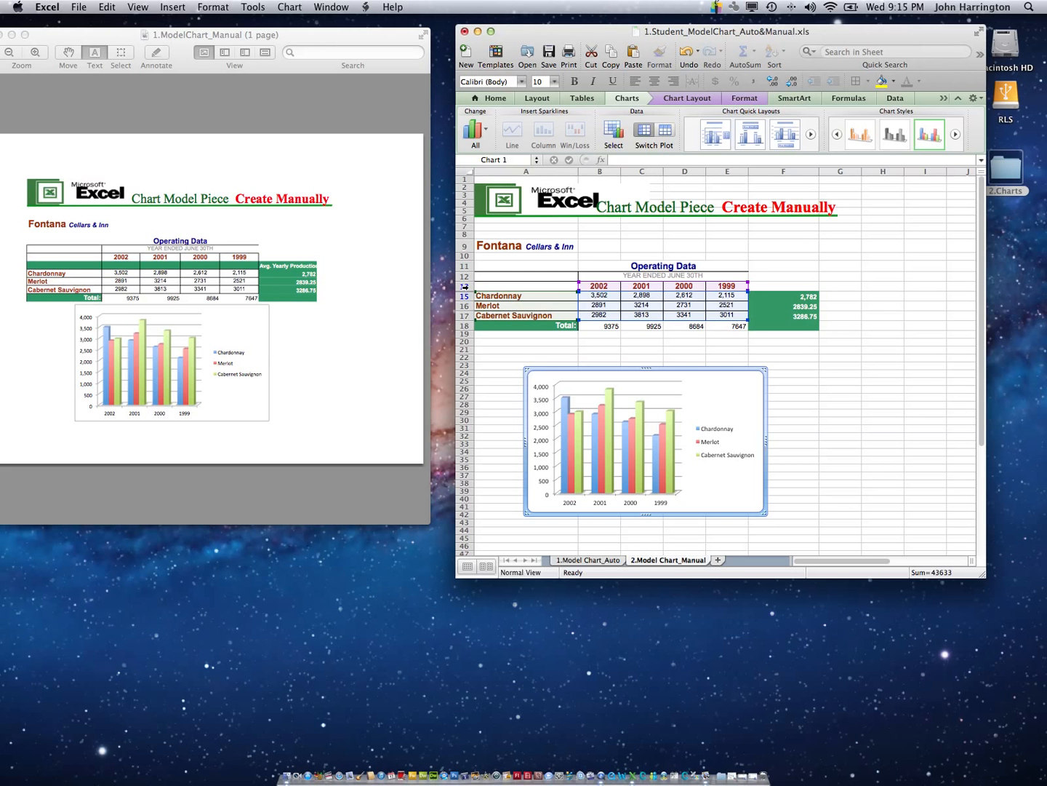
Unhide row 14 between rows 13 and 15.
{"action": "left_click_drag", "start_coordinate": [465, 286], "coordinate": [466, 289]}
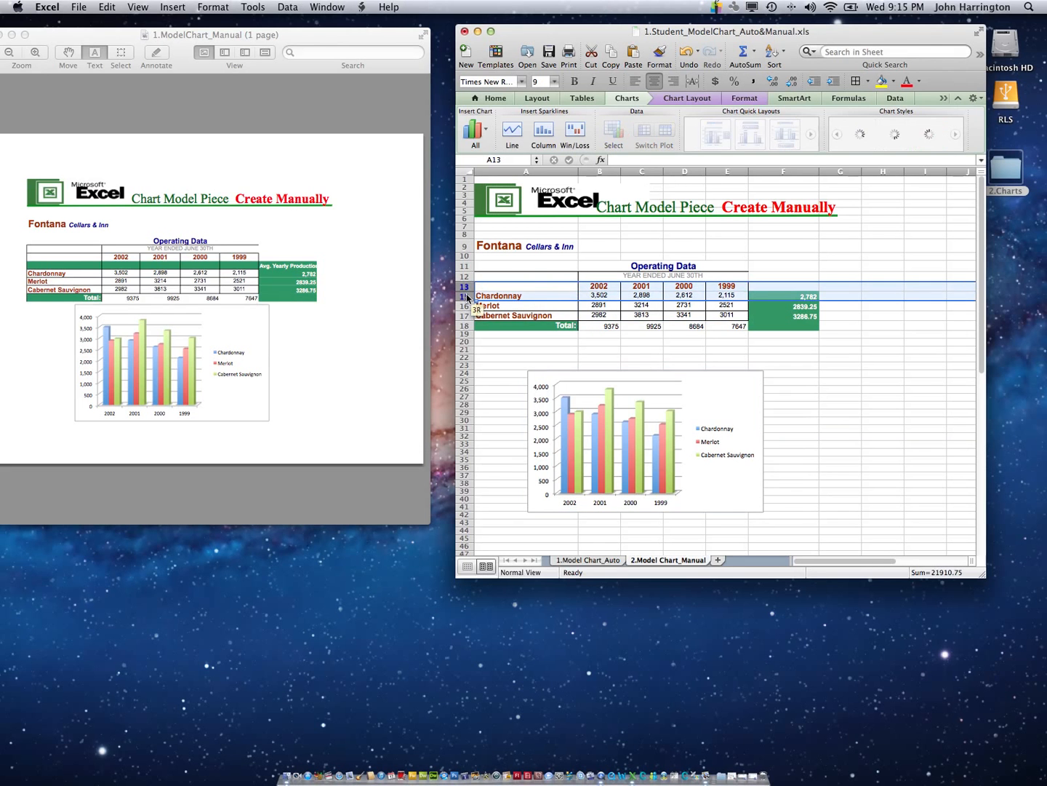
{"action": "left_click", "coordinate": [466, 289]}
{"action": "right_click", "coordinate": [466, 290]}
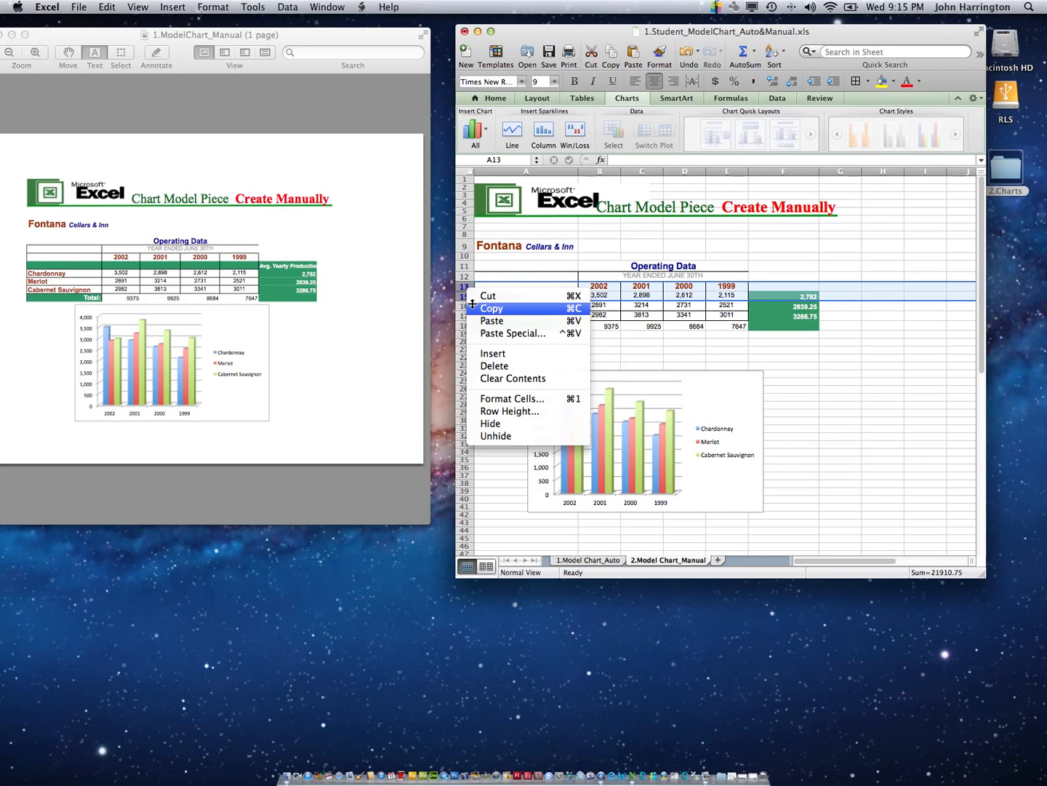
{"action": "left_click", "coordinate": [506, 436]}
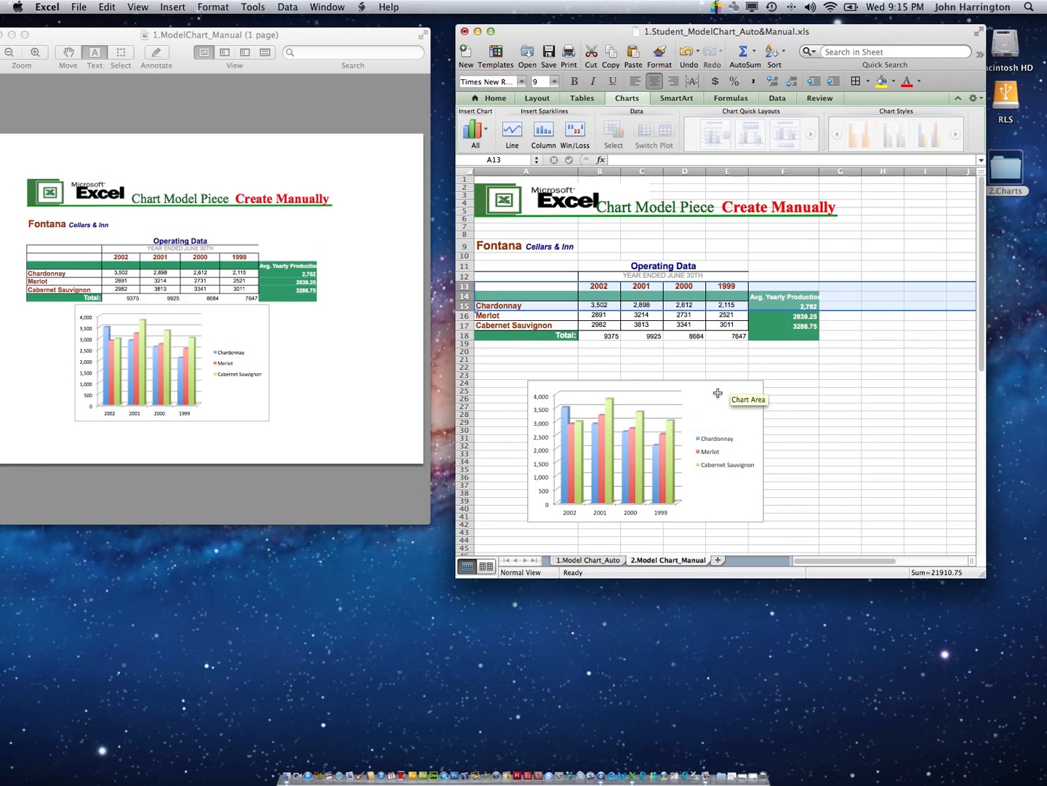
Move the column chart directly beneath the table, and delete it from the sheet.
{"action": "left_click_drag", "start_coordinate": [713, 404], "coordinate": [713, 367]}
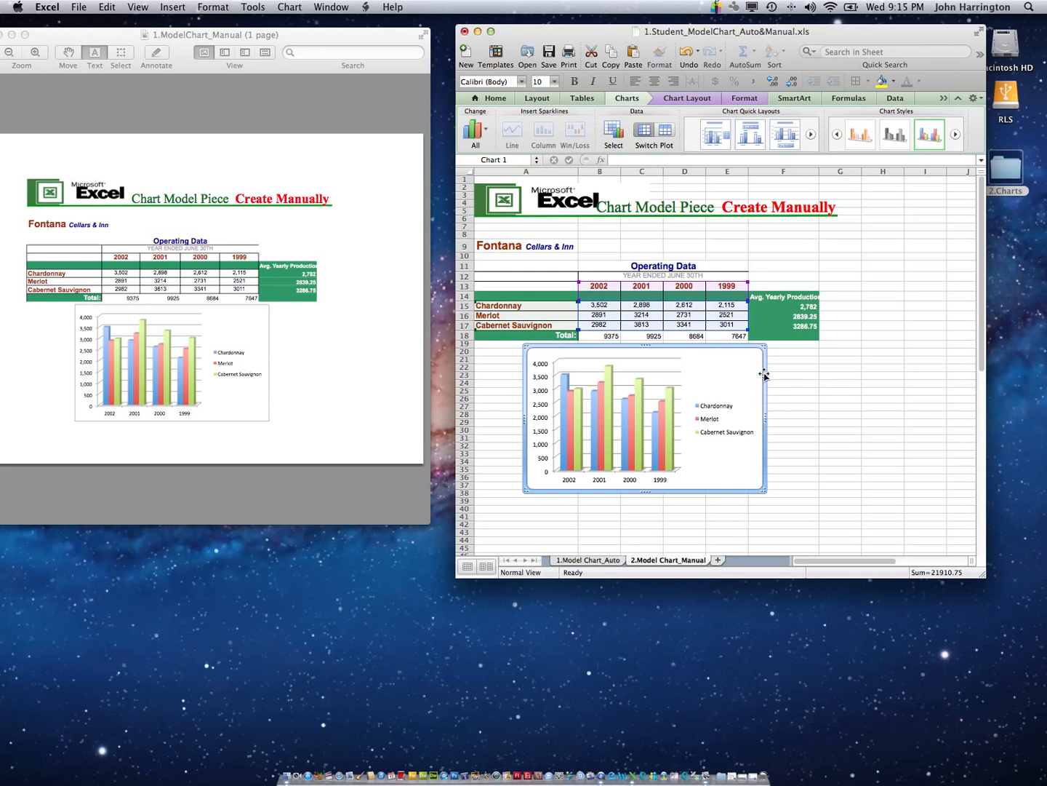
{"action": "key", "text": "Delete"}
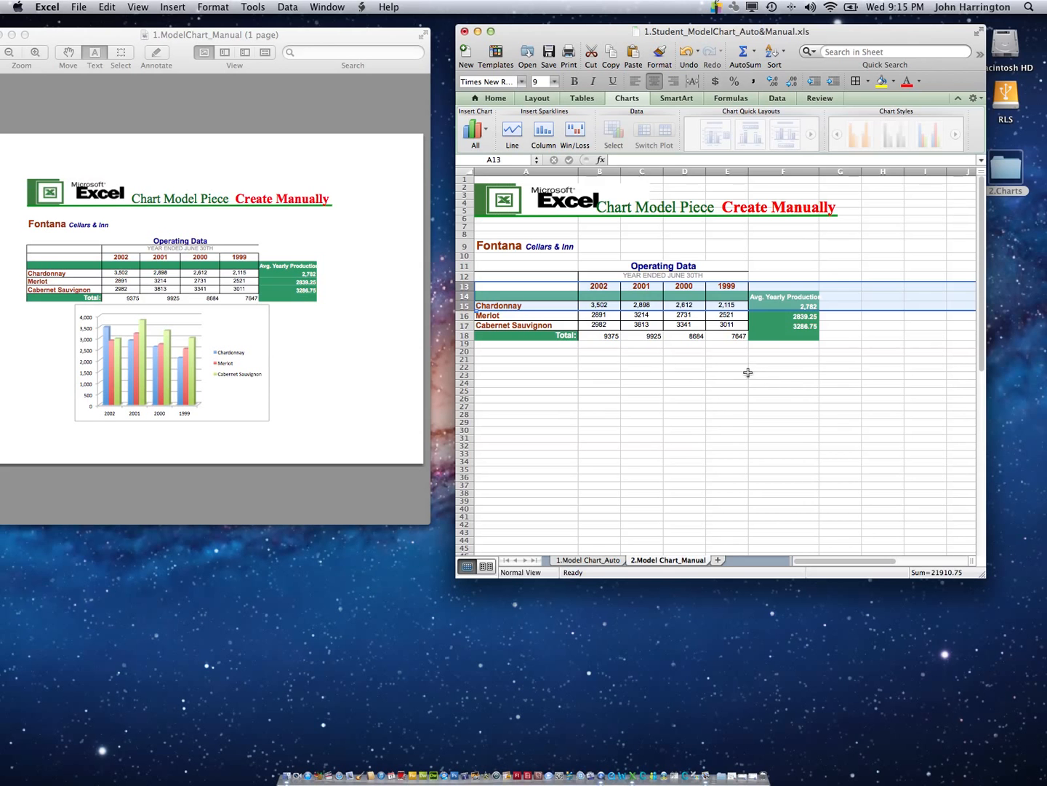
{"action": "left_click", "coordinate": [642, 371]}
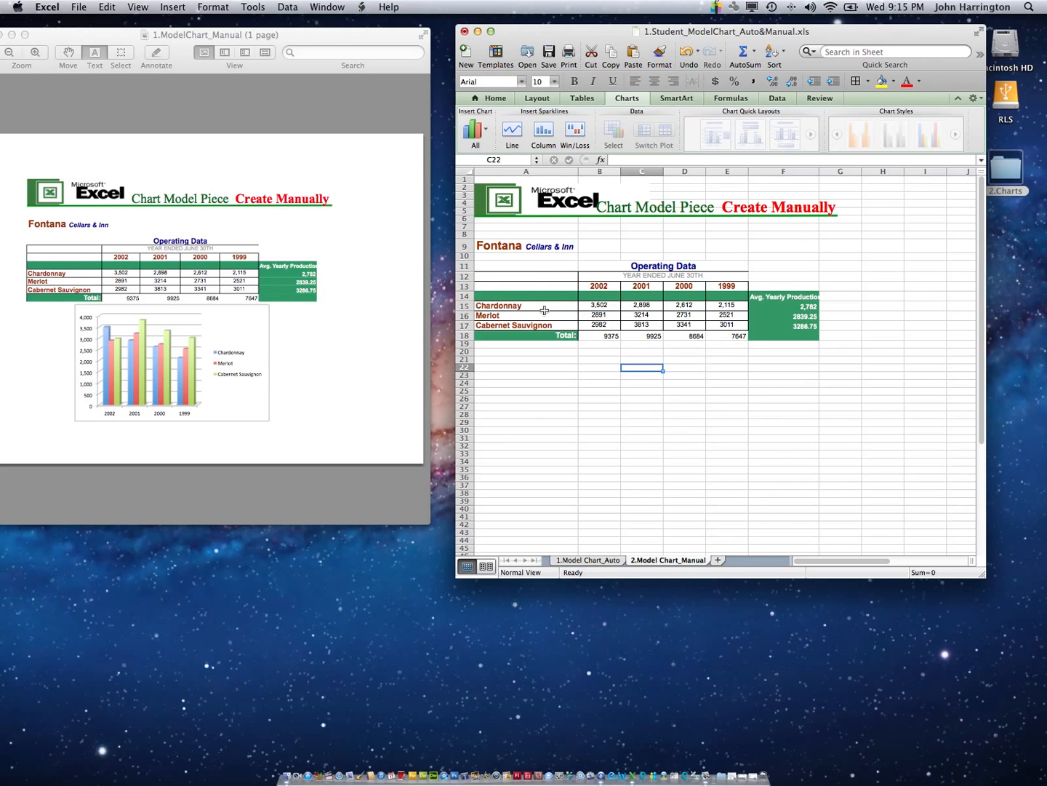
Insert a 3-D Clustered Column chart from the wine names and values in A15:E17, leaving out the year headings.
{"action": "left_click_drag", "start_coordinate": [536, 307], "coordinate": [721, 321]}
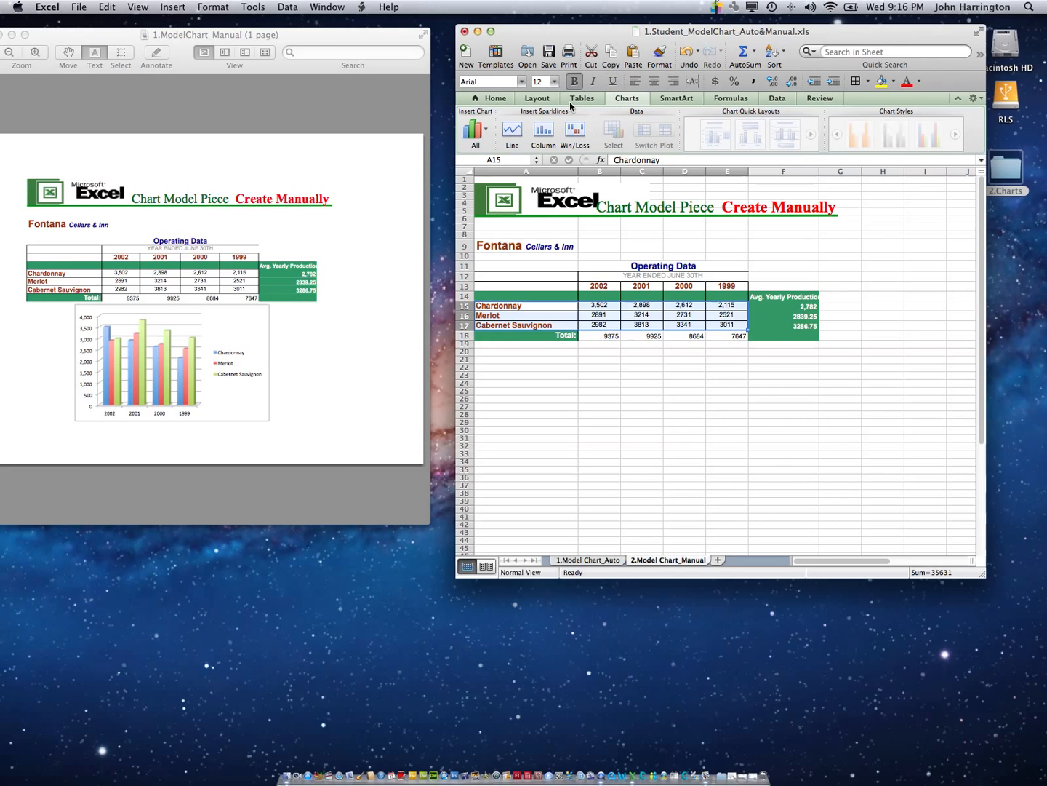
{"action": "left_click", "coordinate": [484, 131]}
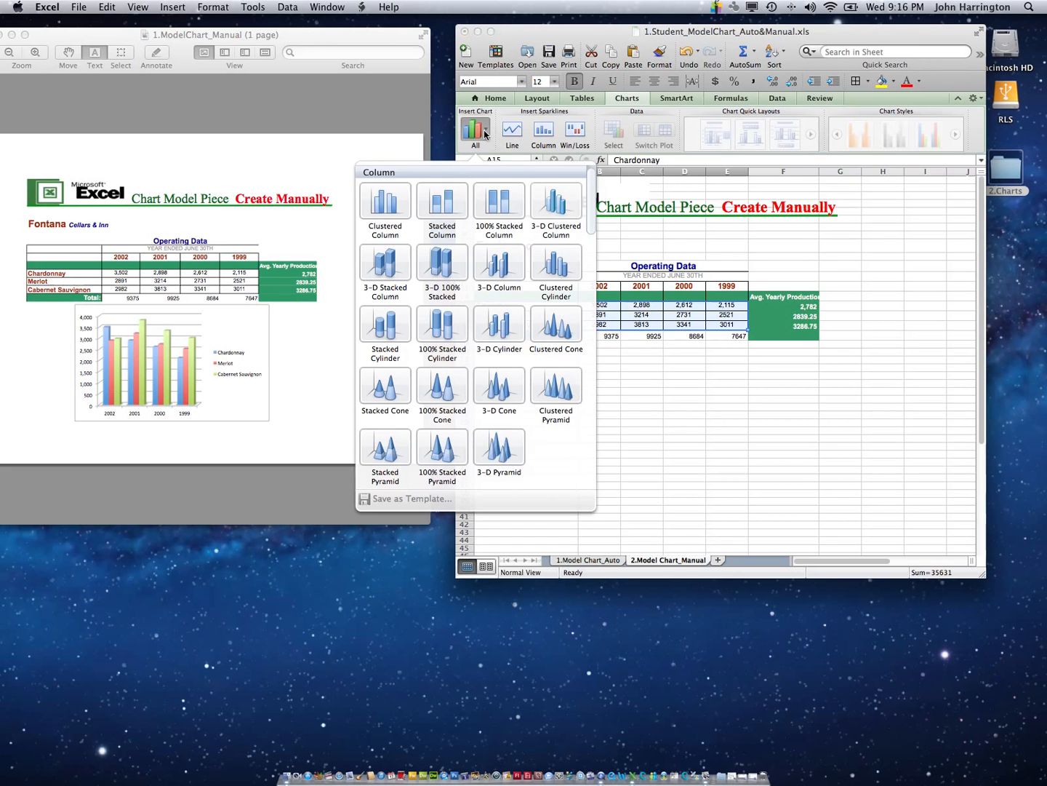
{"action": "left_click", "coordinate": [547, 198]}
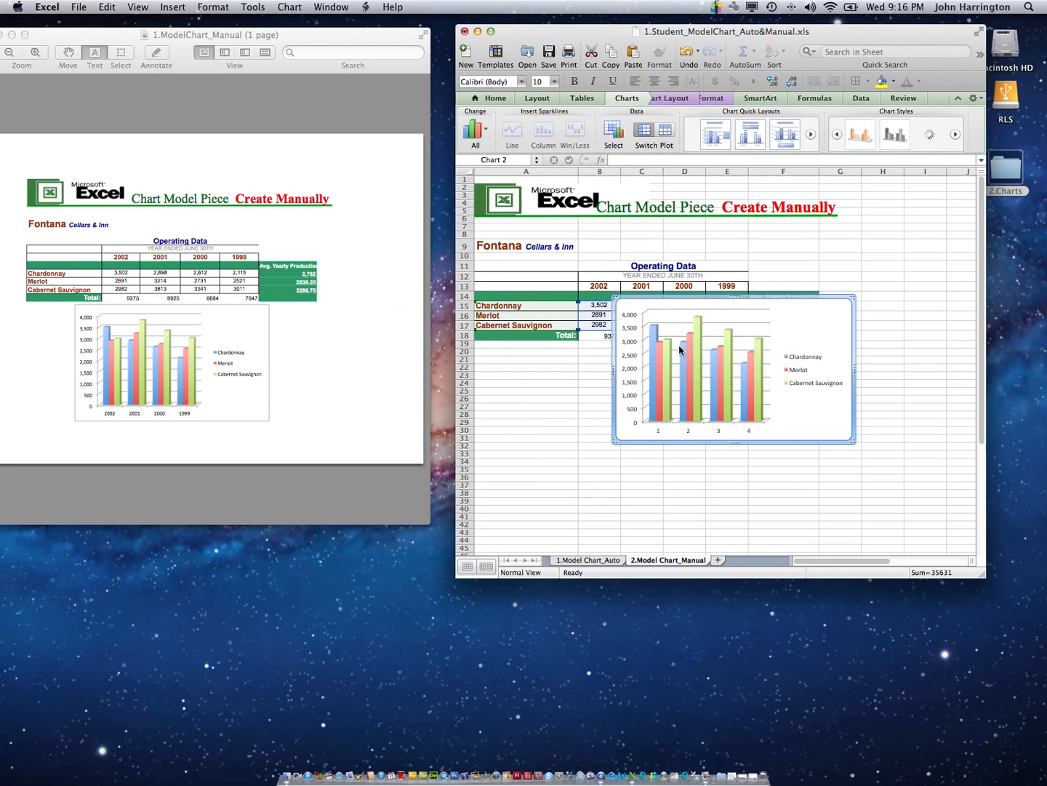
Place the chart beneath the table and set its category (X) axis labels to the year headings in B13:E13.
{"action": "left_click_drag", "start_coordinate": [795, 318], "coordinate": [735, 371]}
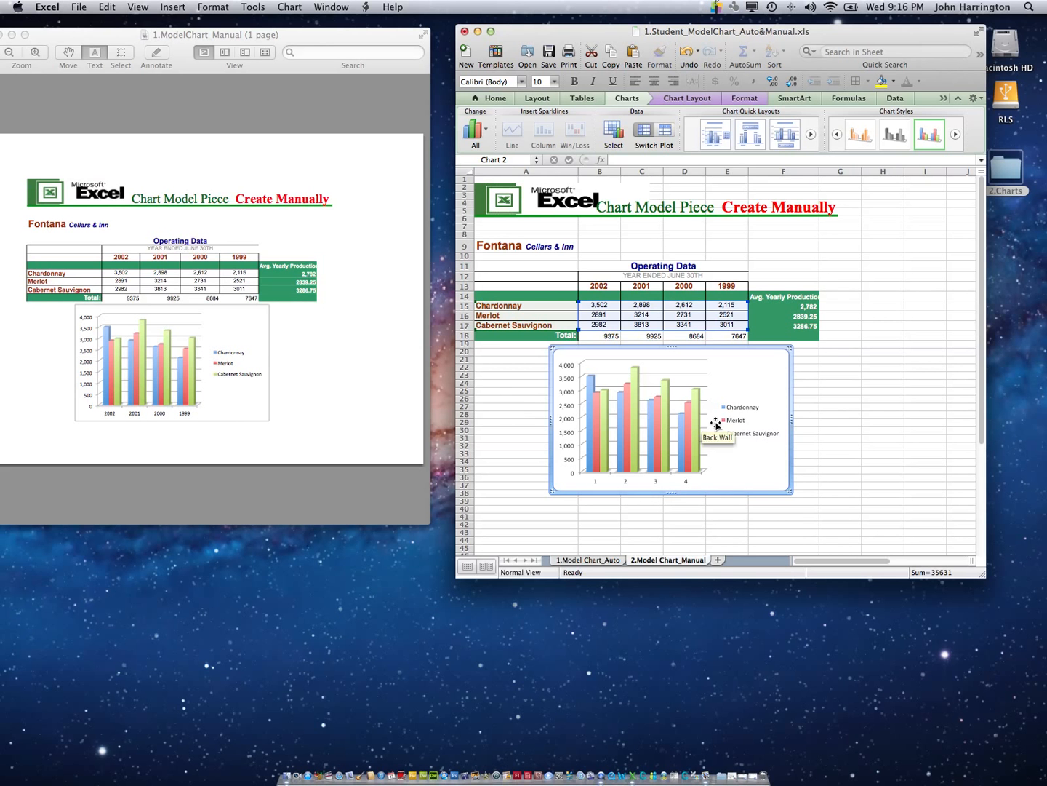
{"action": "left_click", "coordinate": [766, 379]}
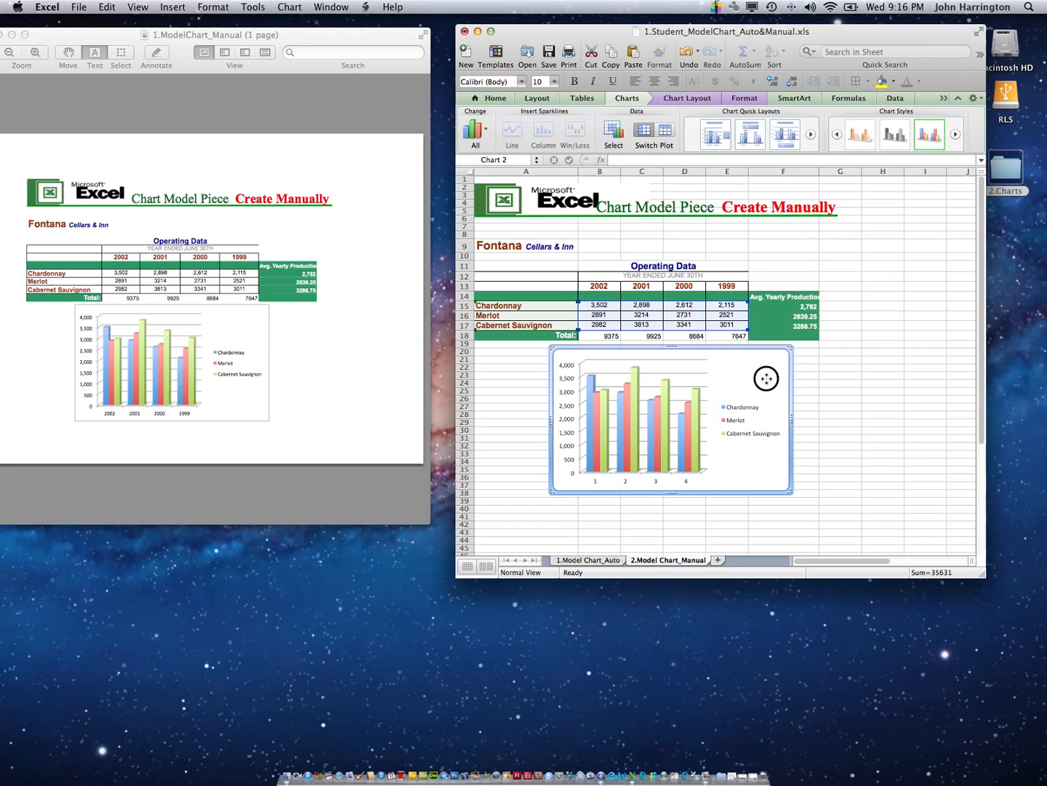
{"action": "right_click", "coordinate": [766, 379]}
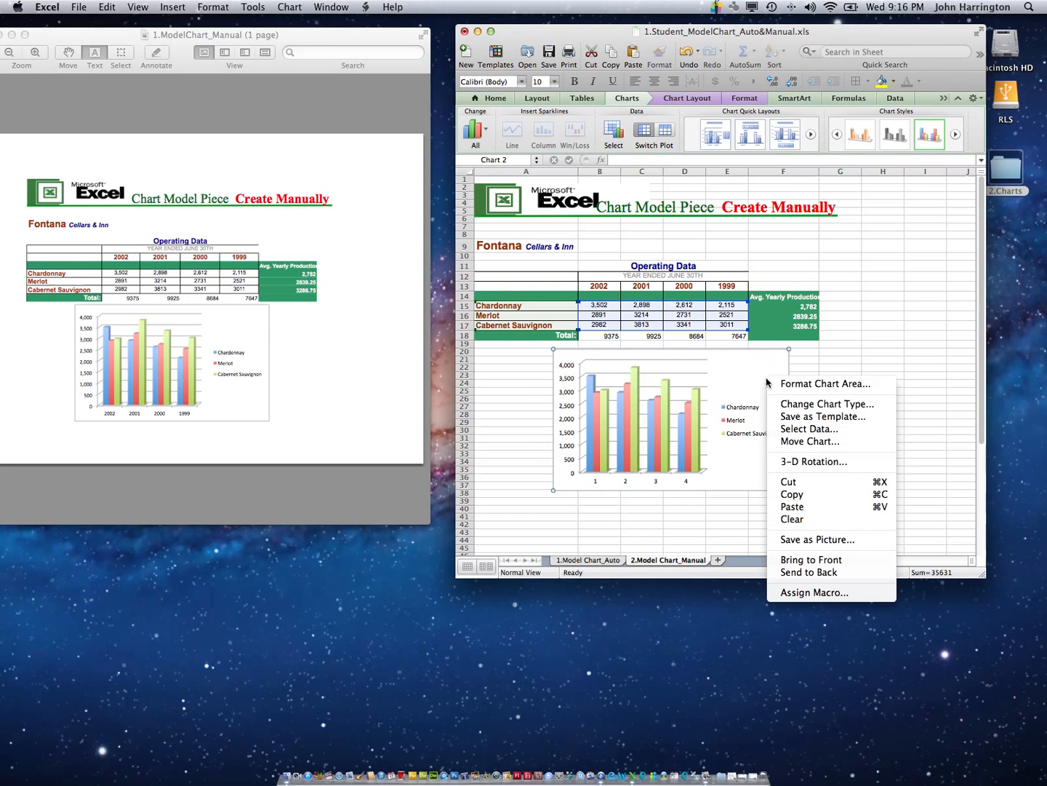
{"action": "left_click", "coordinate": [805, 429]}
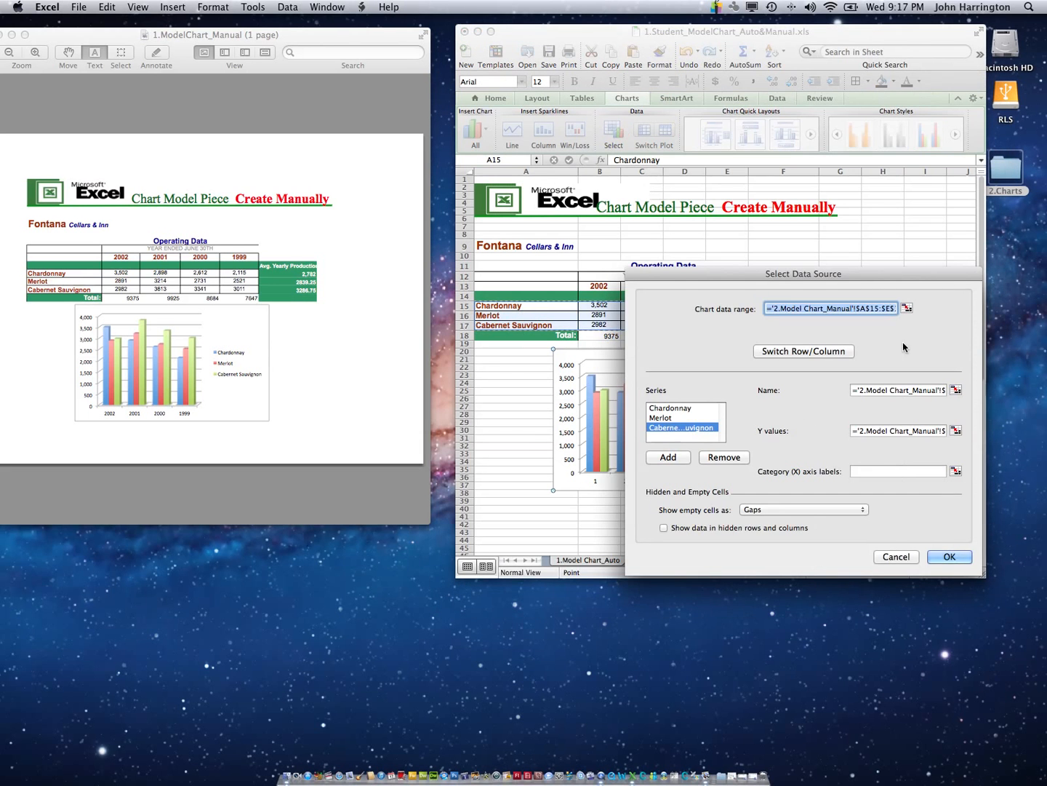
{"action": "left_click_drag", "start_coordinate": [914, 279], "coordinate": [444, 434]}
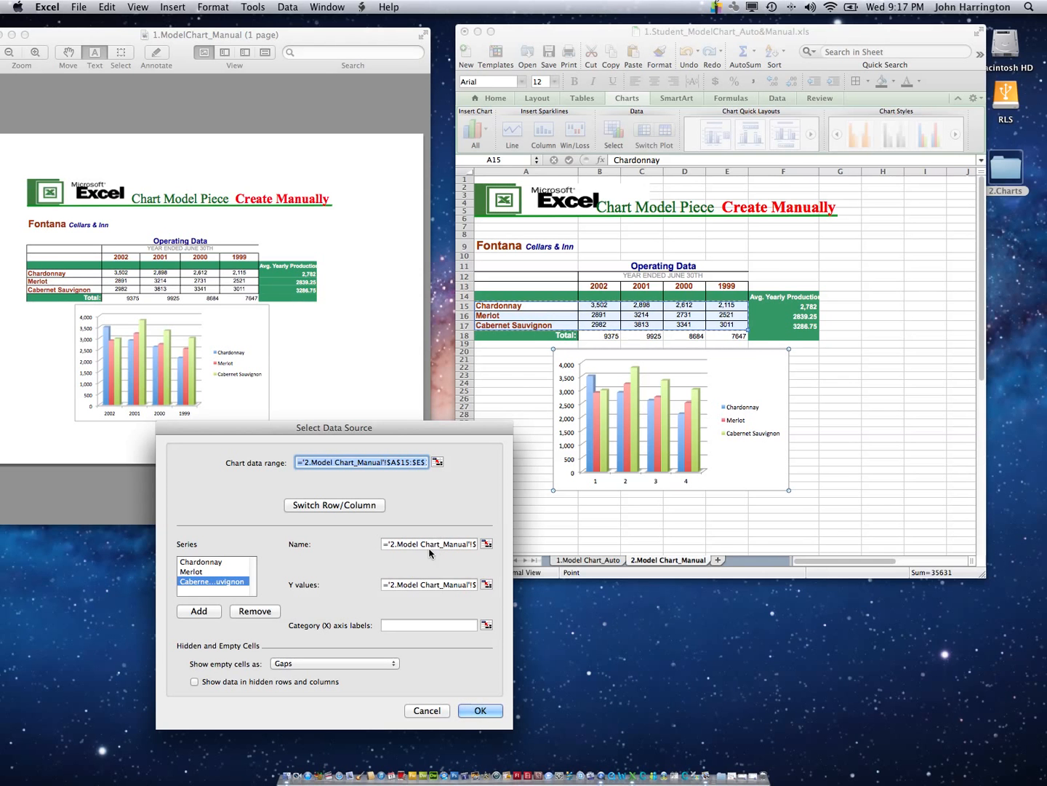
{"action": "left_click", "coordinate": [416, 626]}
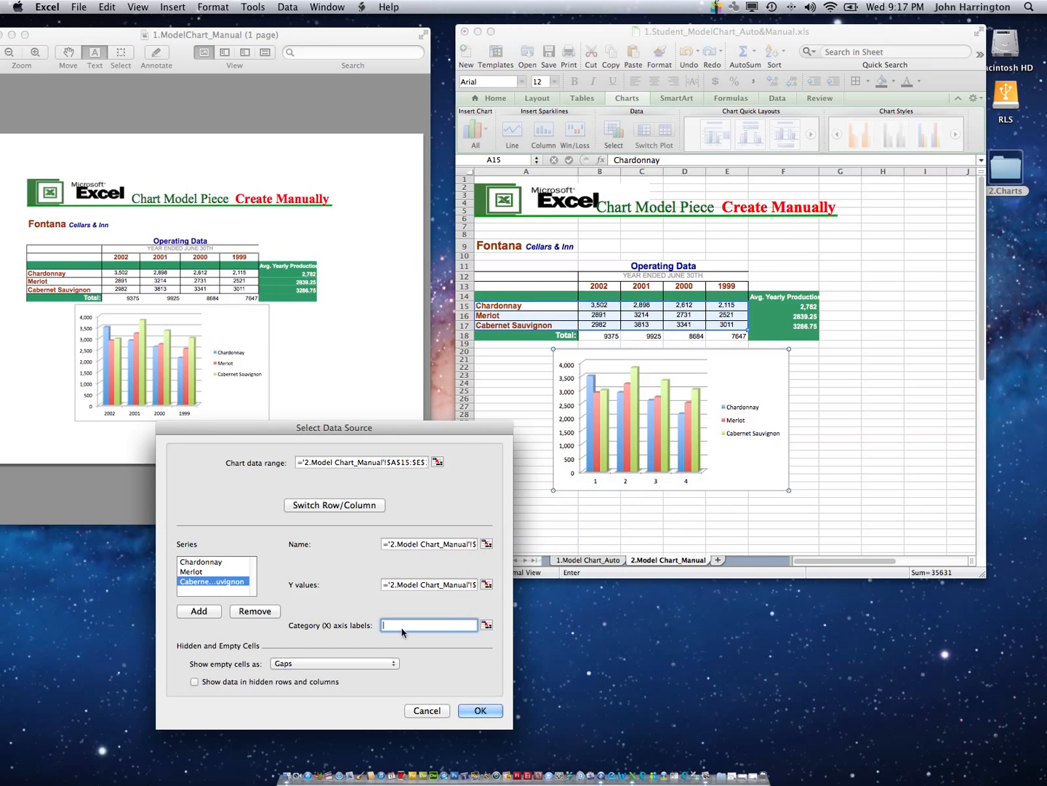
{"action": "left_click", "coordinate": [486, 625]}
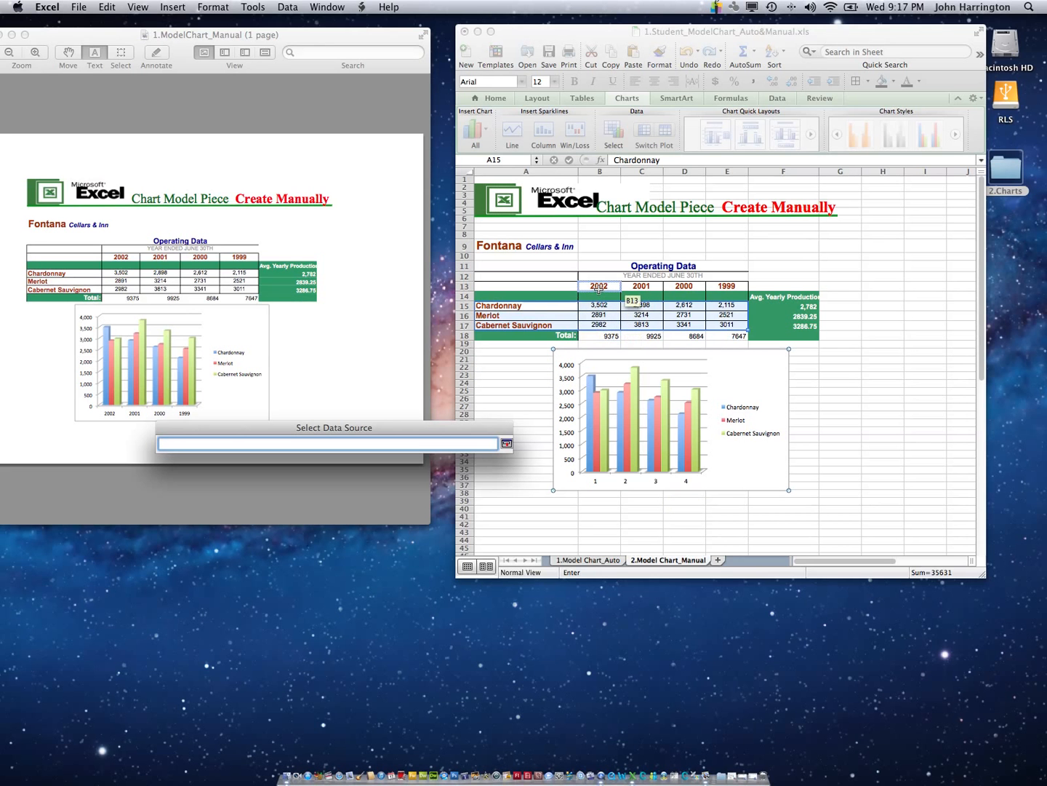
{"action": "left_click_drag", "start_coordinate": [598, 286], "coordinate": [738, 286]}
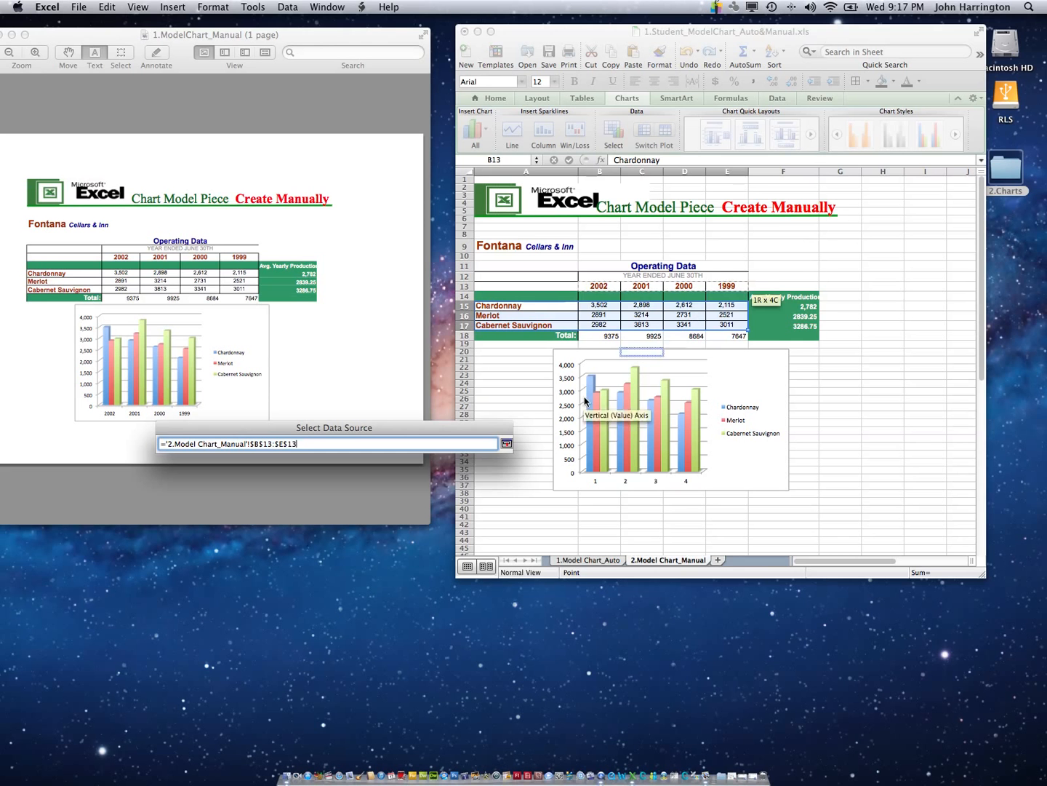
{"action": "left_click", "coordinate": [506, 444]}
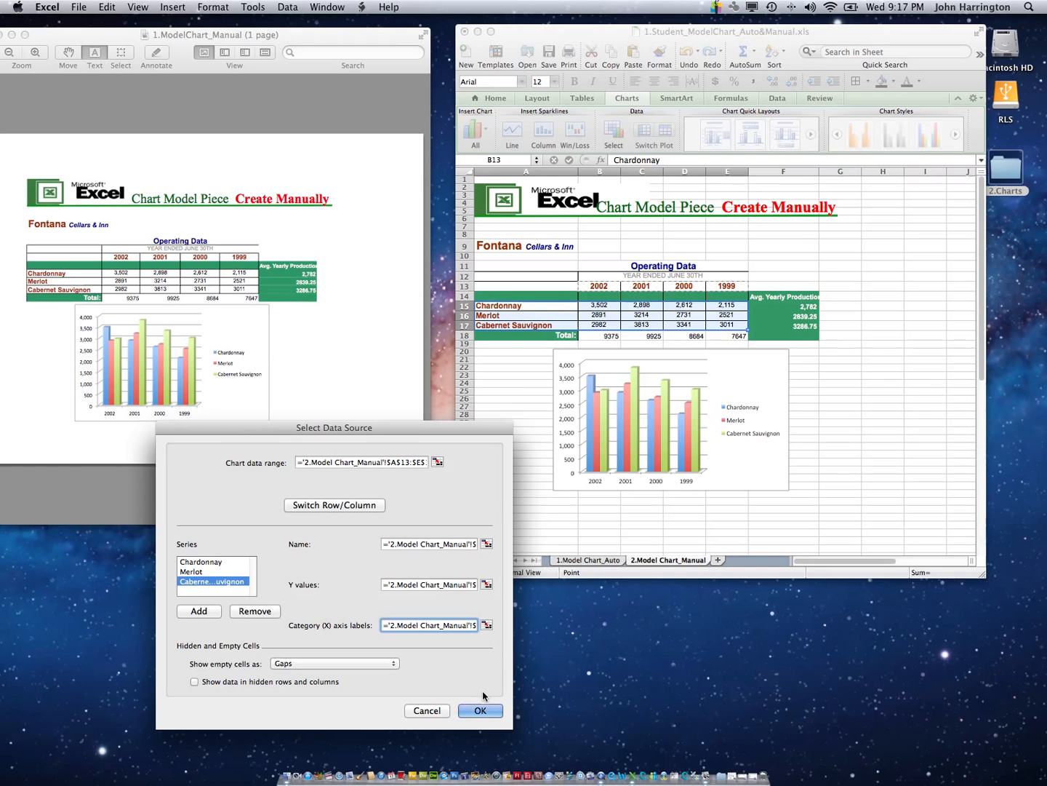
{"action": "left_click", "coordinate": [480, 711]}
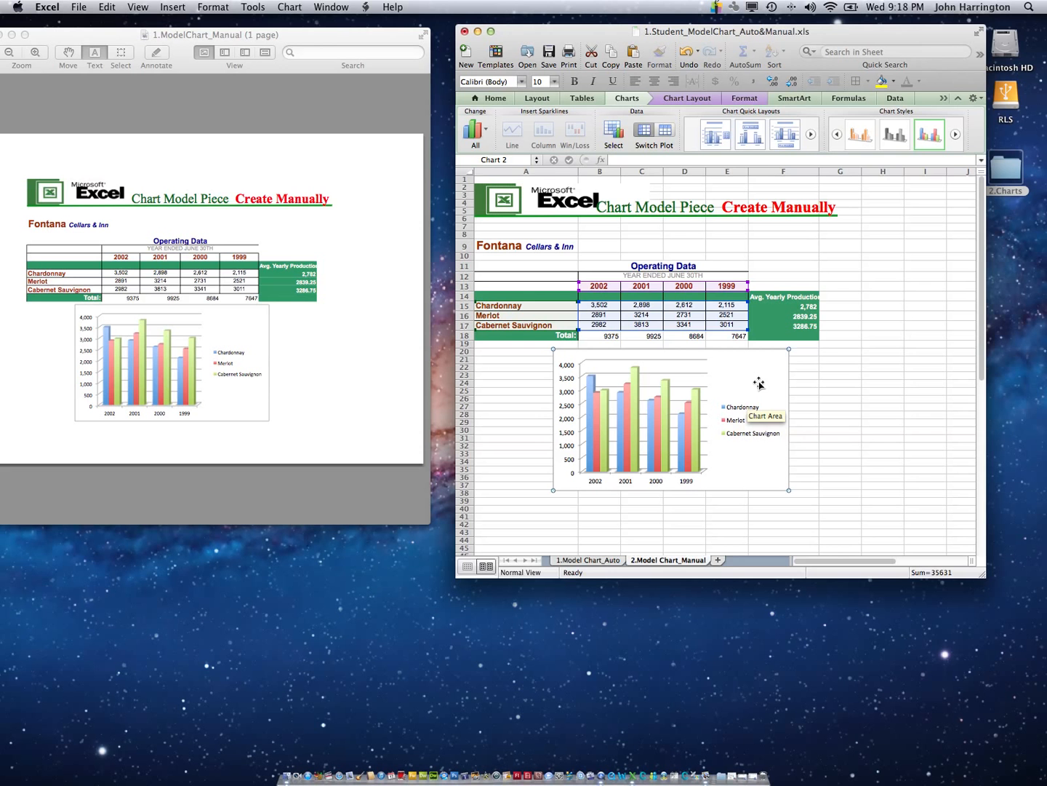
Delete the year-labelled column chart from the sheet.
{"action": "left_click", "coordinate": [759, 383]}
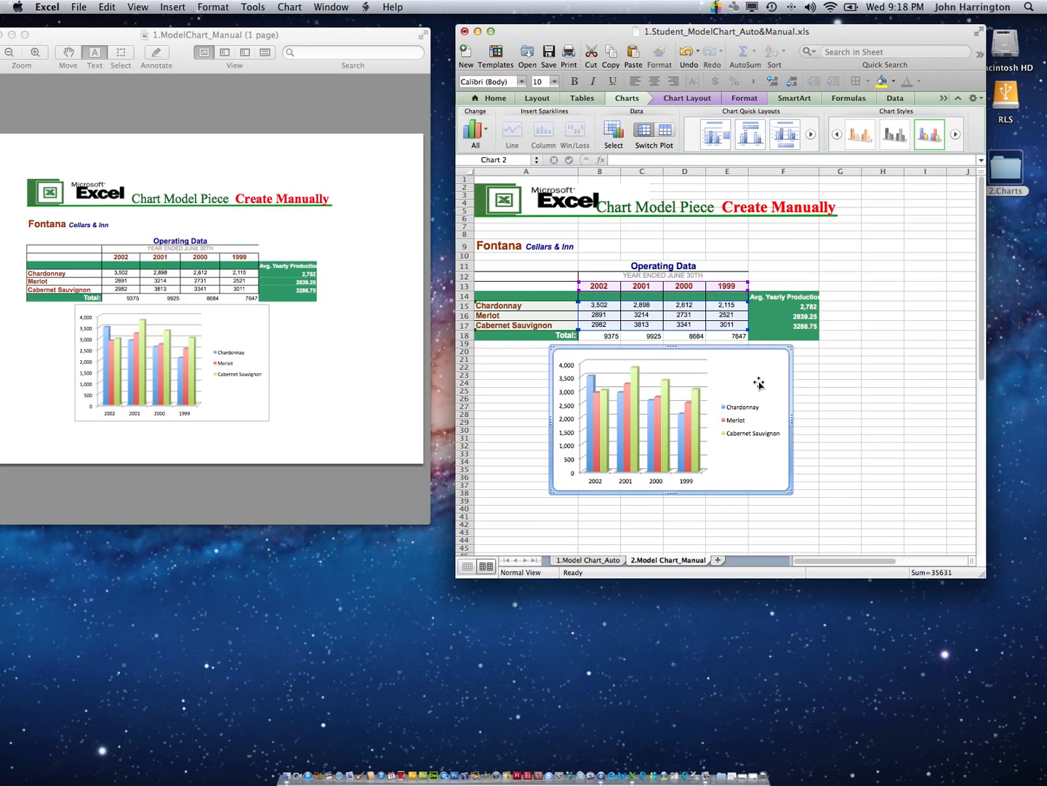
{"action": "key", "text": "Delete"}
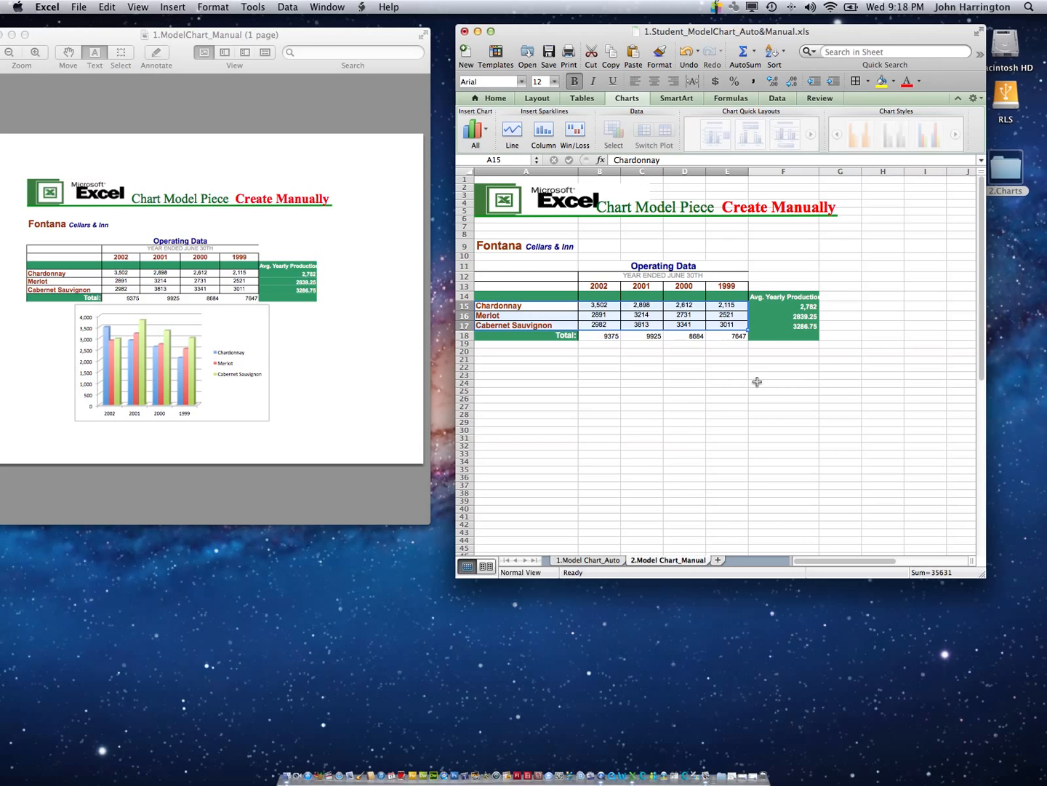
{"action": "left_click", "coordinate": [675, 404]}
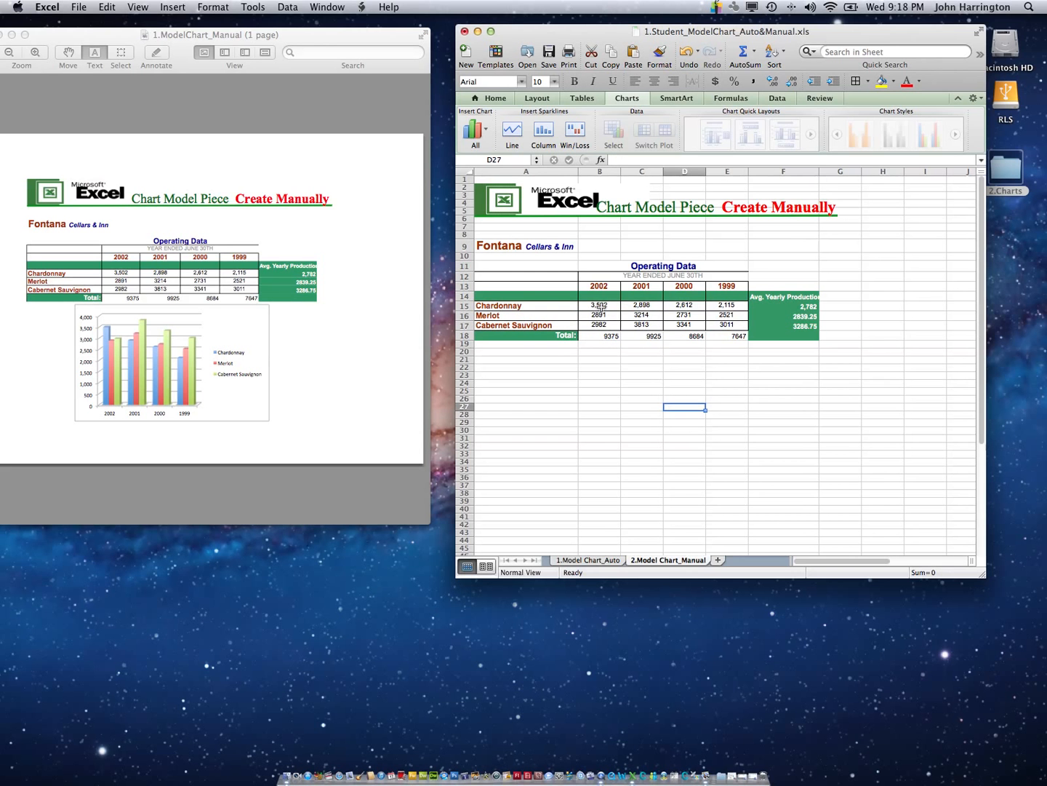
Insert a 3-D Clustered Column chart from only the production values in B15:E17, and place it below the table.
{"action": "left_click_drag", "start_coordinate": [600, 305], "coordinate": [733, 325]}
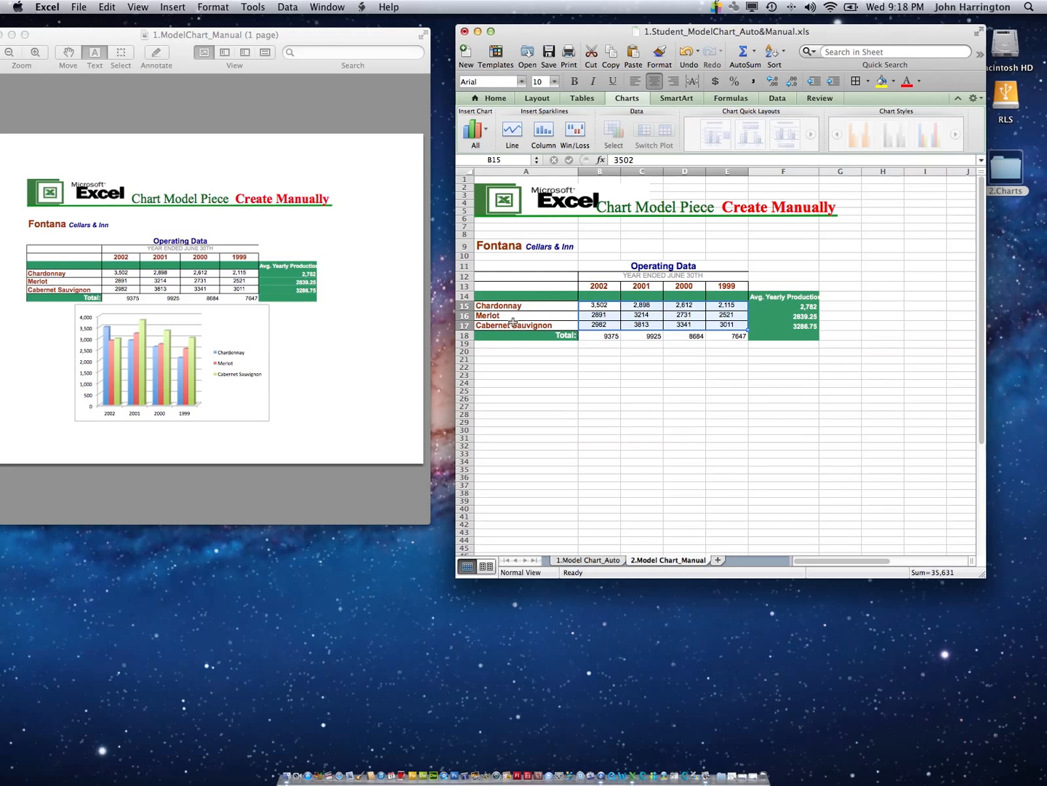
{"action": "left_click", "coordinate": [486, 131]}
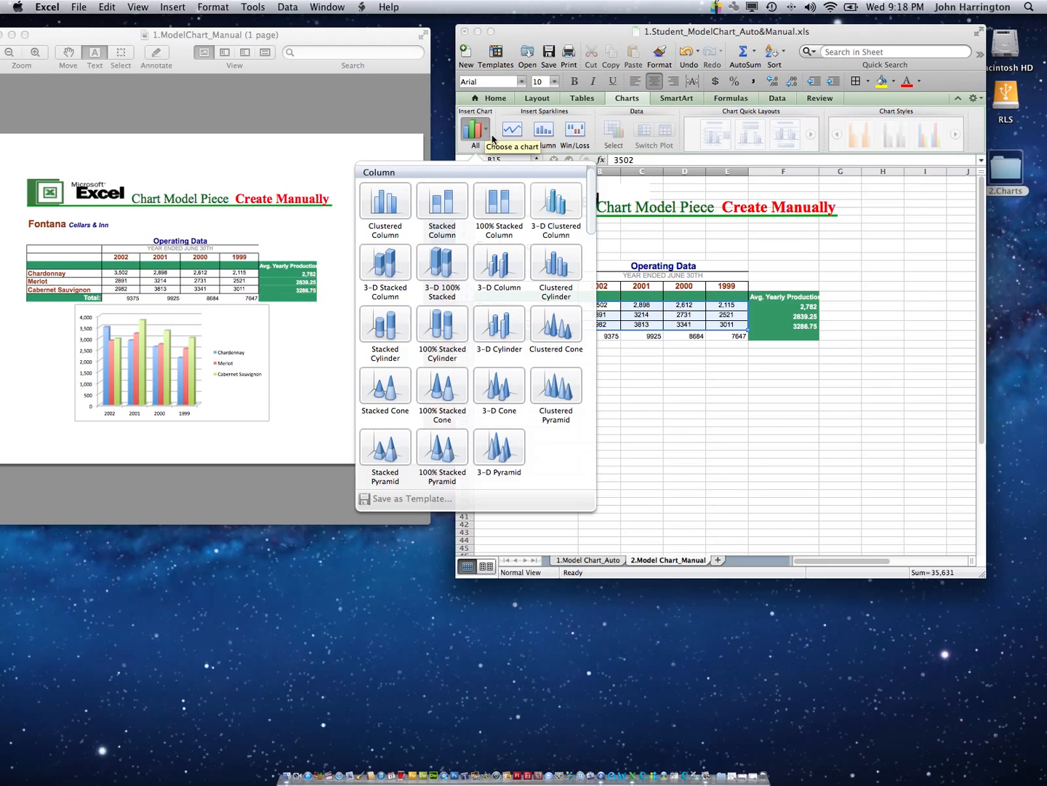
{"action": "left_click", "coordinate": [556, 203]}
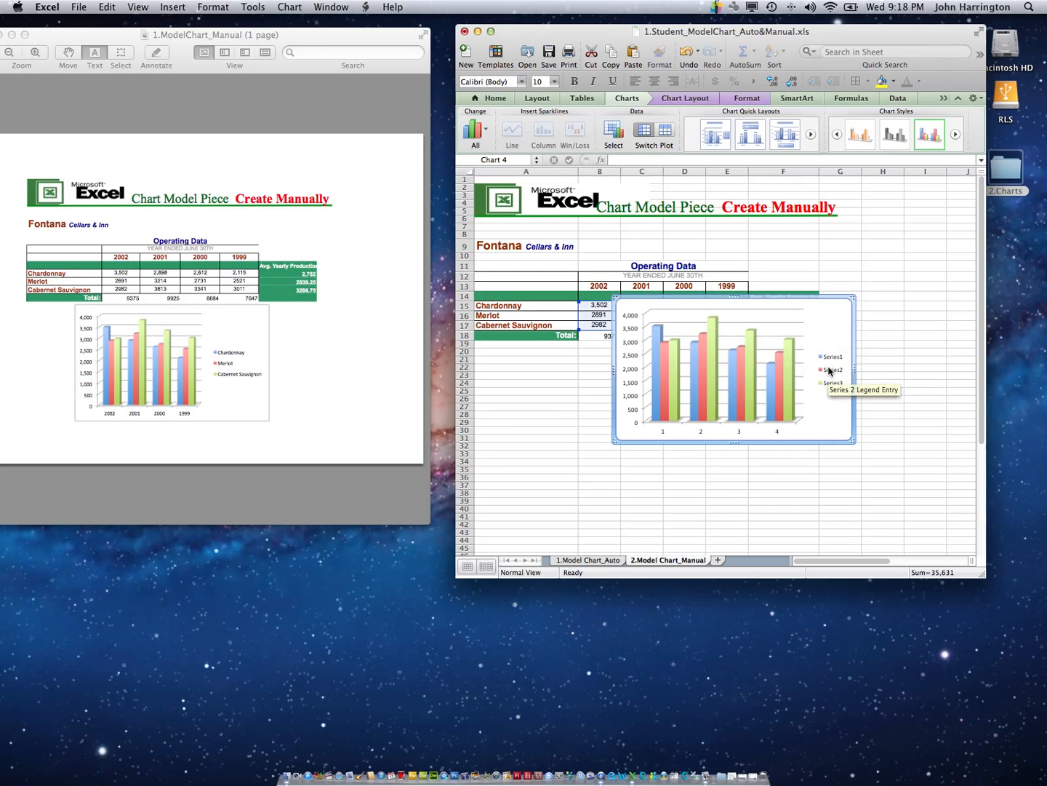
{"action": "left_click_drag", "start_coordinate": [831, 326], "coordinate": [749, 375]}
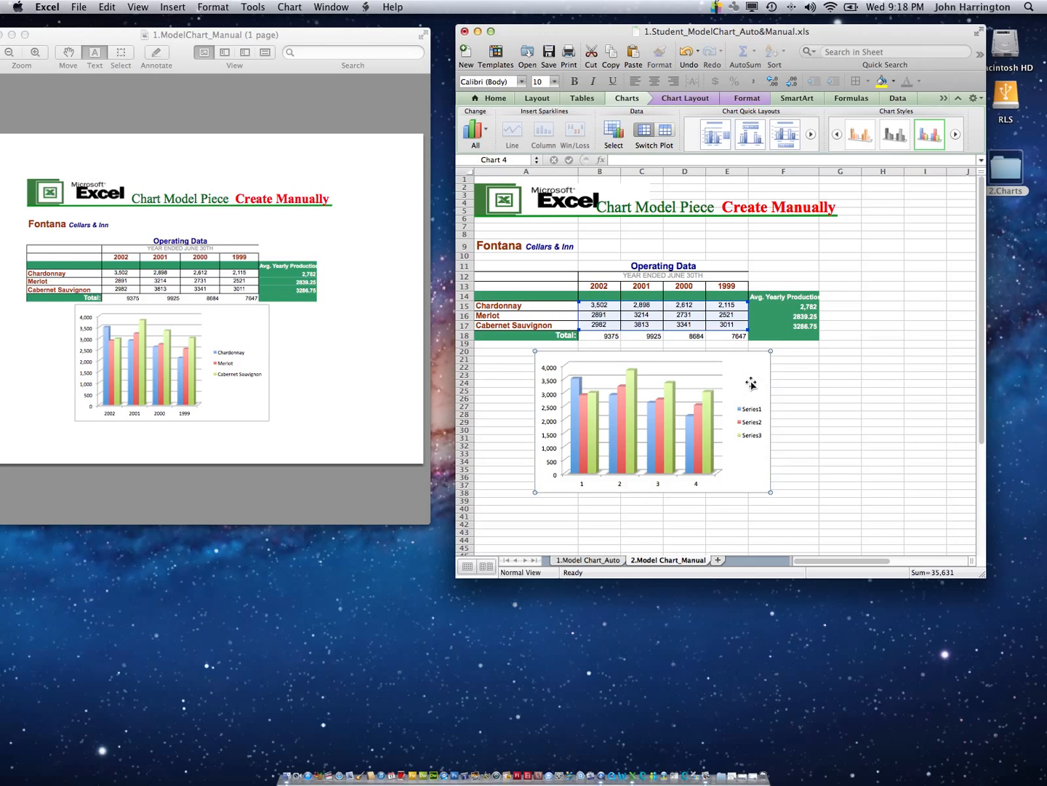
Edit the chart's data source so Series1 takes its name, Chardonnay, from cell A15.
{"action": "right_click", "coordinate": [751, 384]}
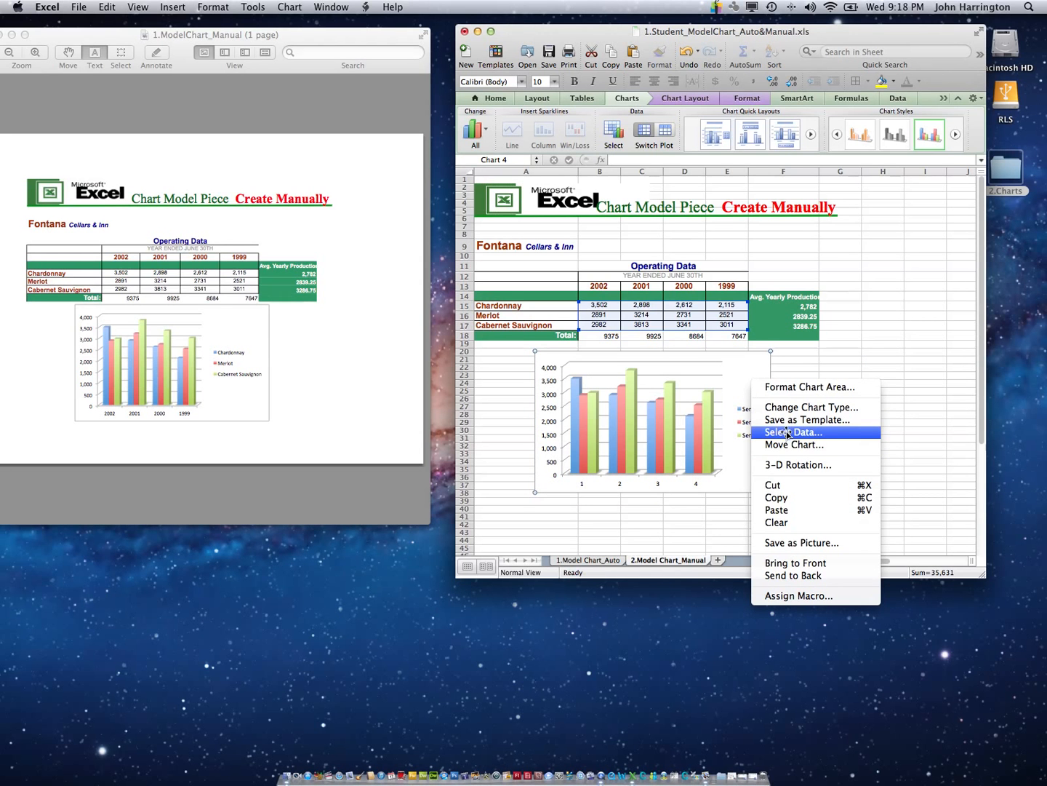
{"action": "left_click", "coordinate": [786, 433]}
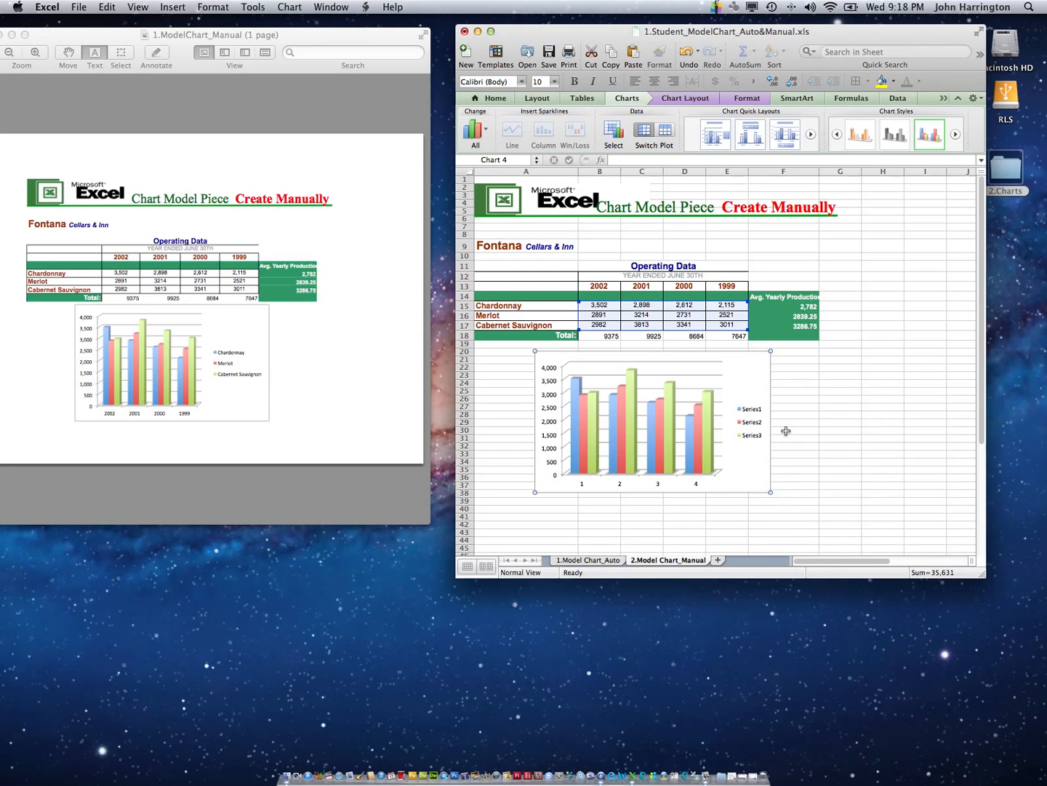
{"action": "left_click_drag", "start_coordinate": [924, 278], "coordinate": [402, 428]}
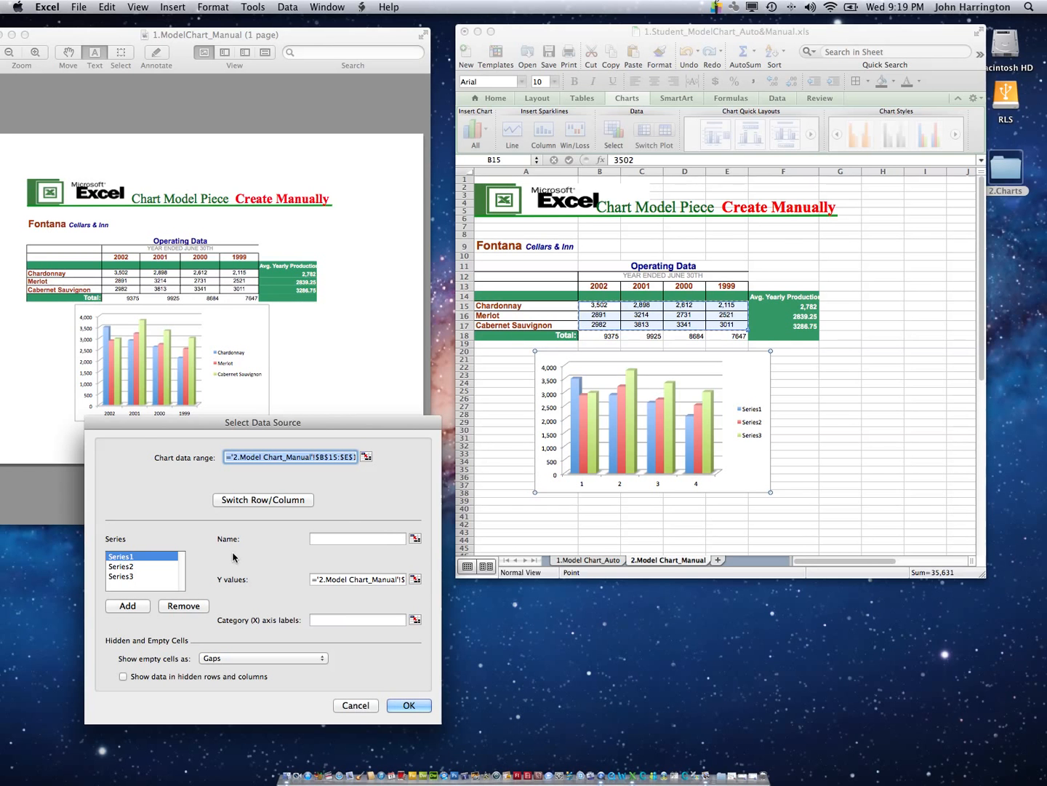
{"action": "left_click", "coordinate": [127, 557]}
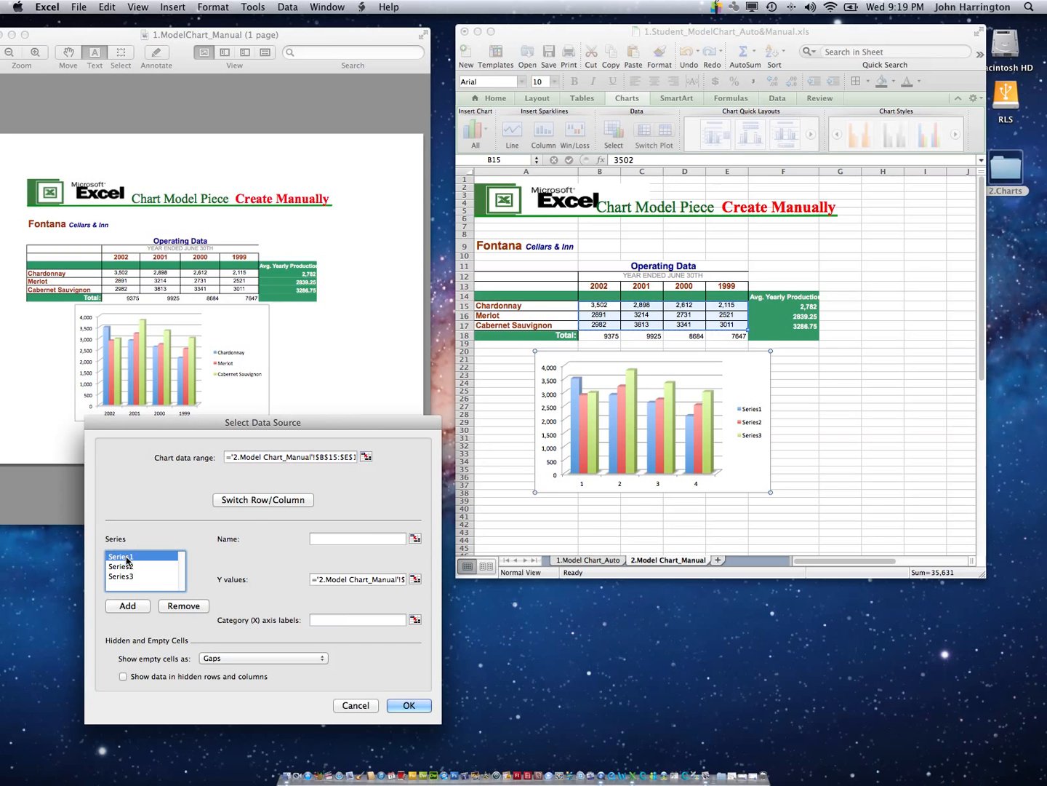
{"action": "left_click", "coordinate": [375, 540]}
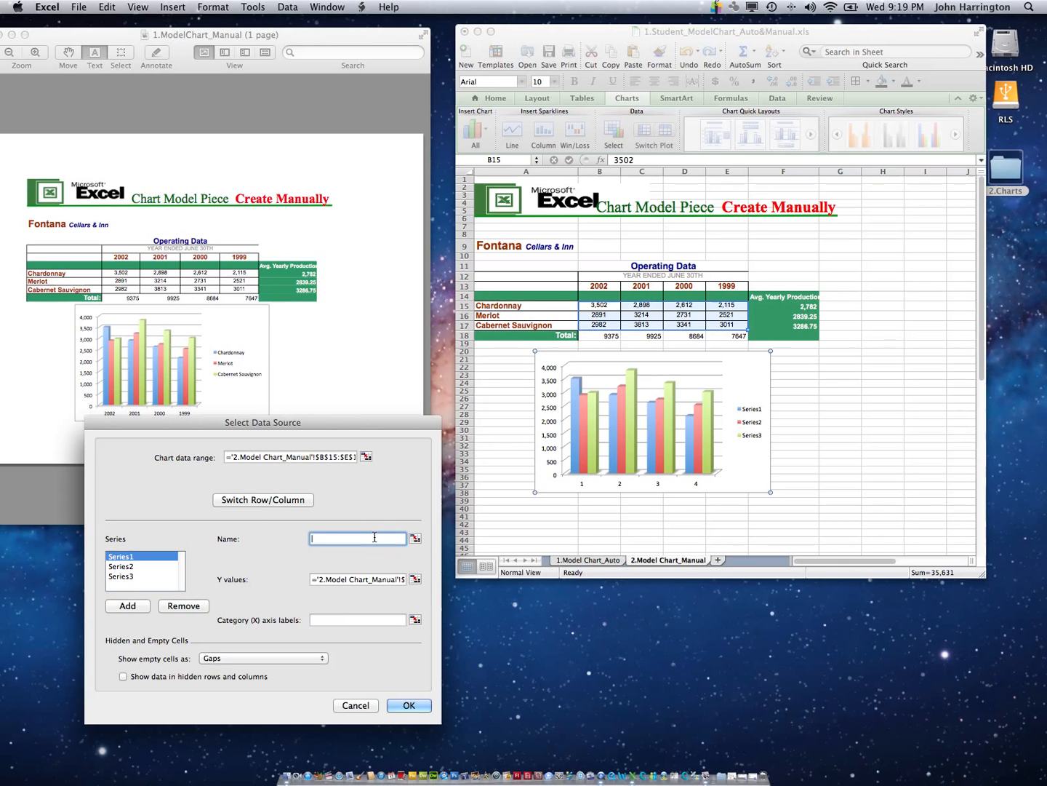
{"action": "left_click", "coordinate": [415, 538]}
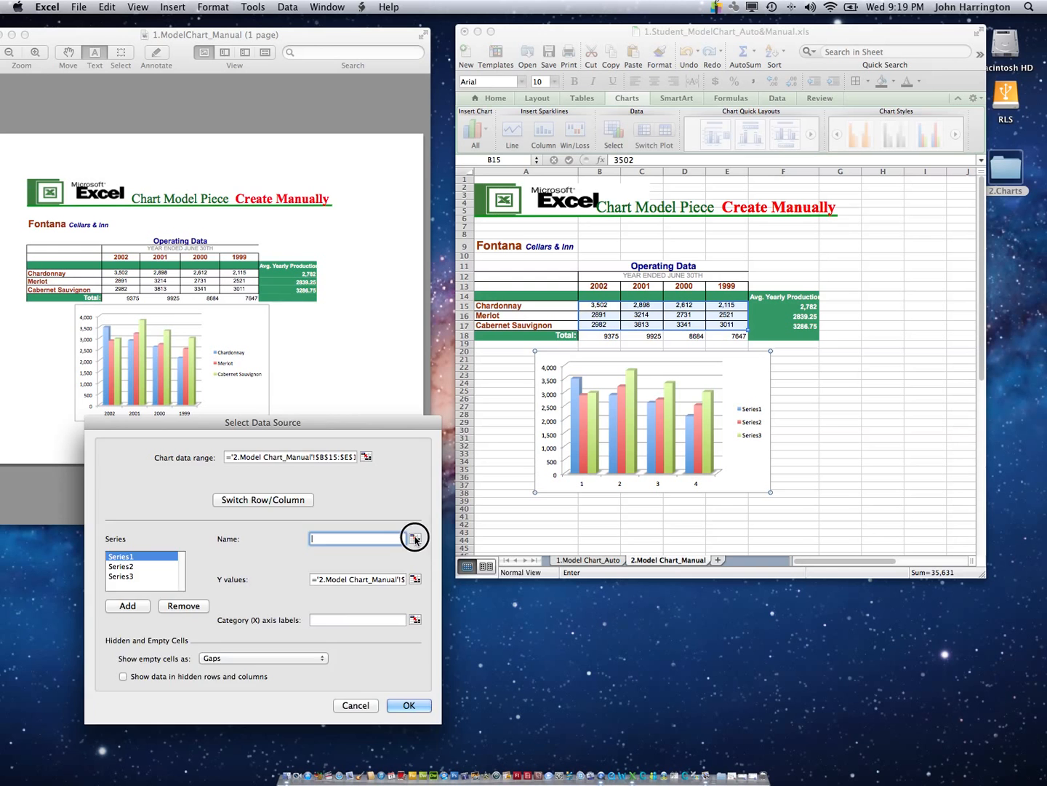
{"action": "left_click", "coordinate": [505, 306]}
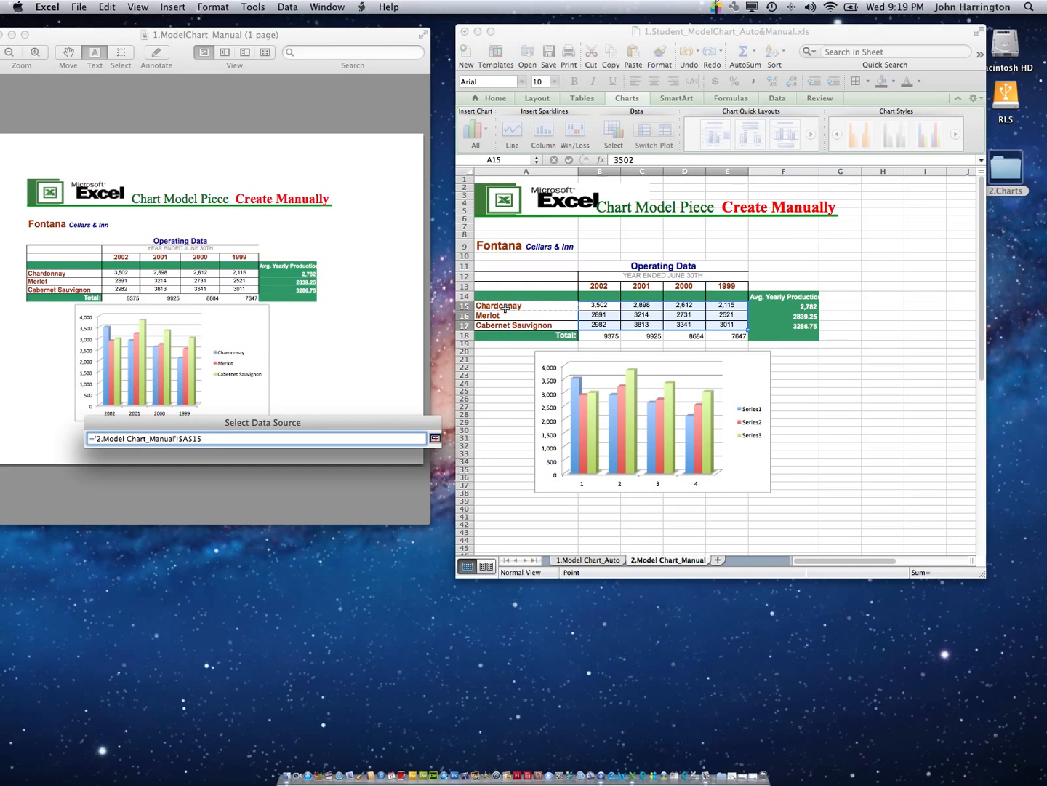
{"action": "left_click", "coordinate": [435, 439]}
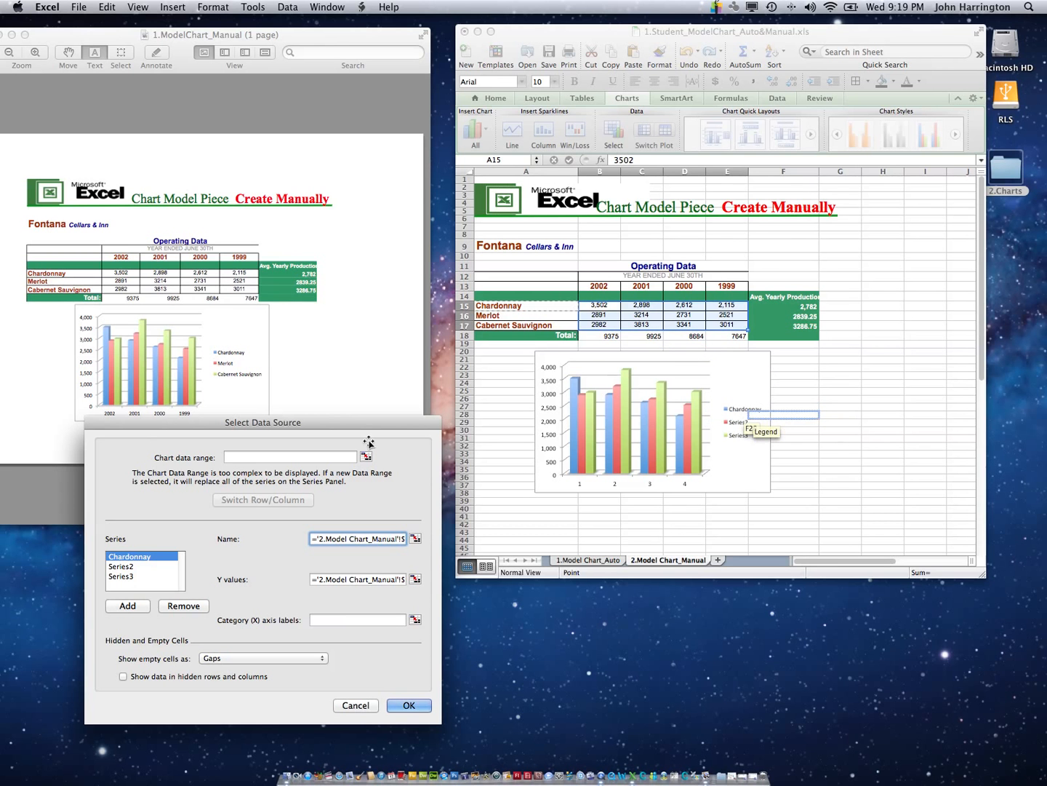
Link the name of Series2 to the Merlot label in cell A16.
{"action": "left_click", "coordinate": [125, 567]}
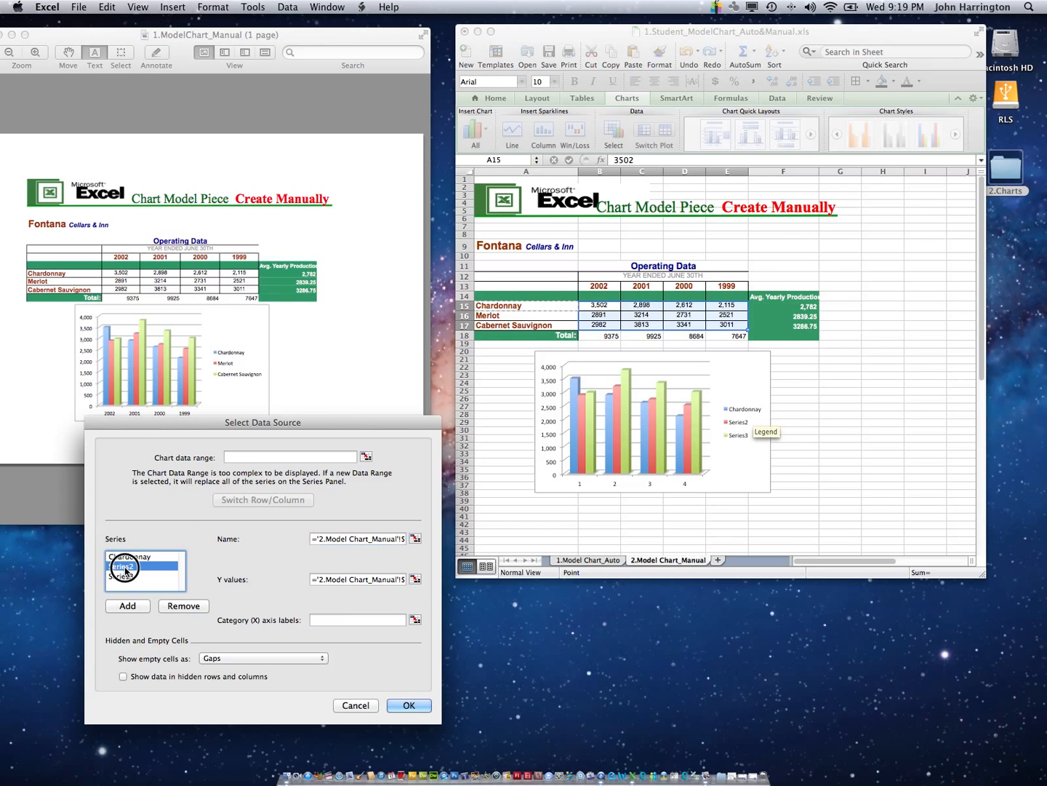
{"action": "left_click", "coordinate": [414, 537]}
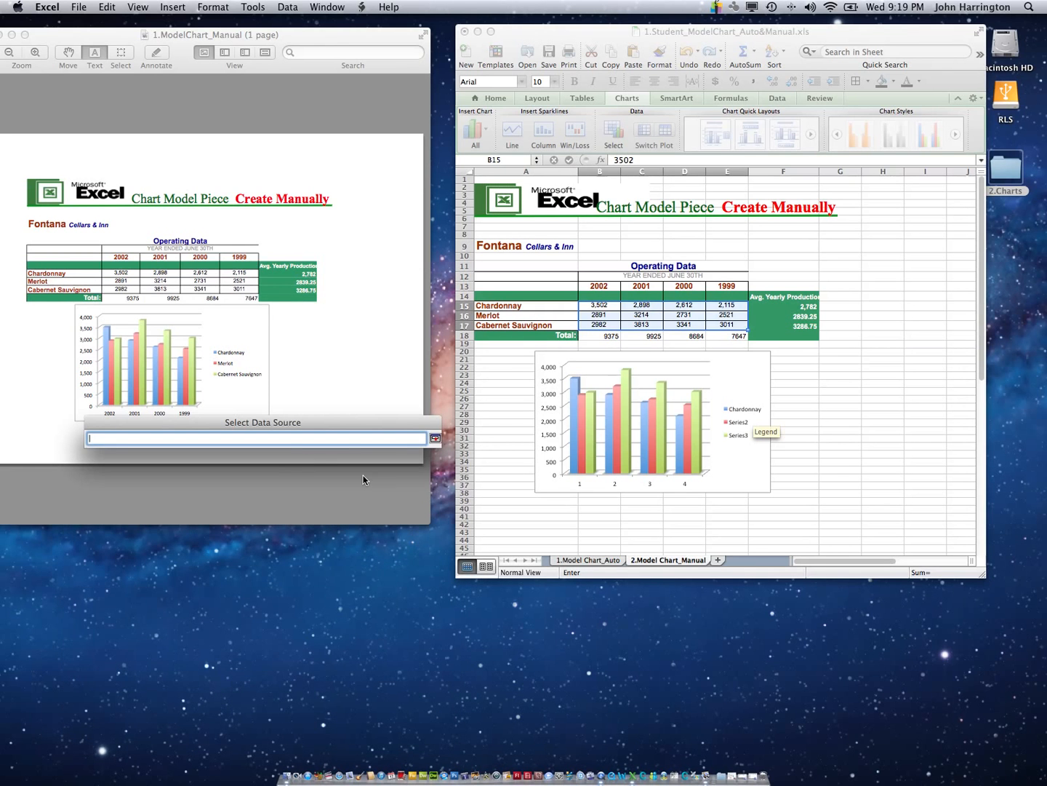
{"action": "left_click", "coordinate": [489, 317]}
{"action": "left_click", "coordinate": [435, 439]}
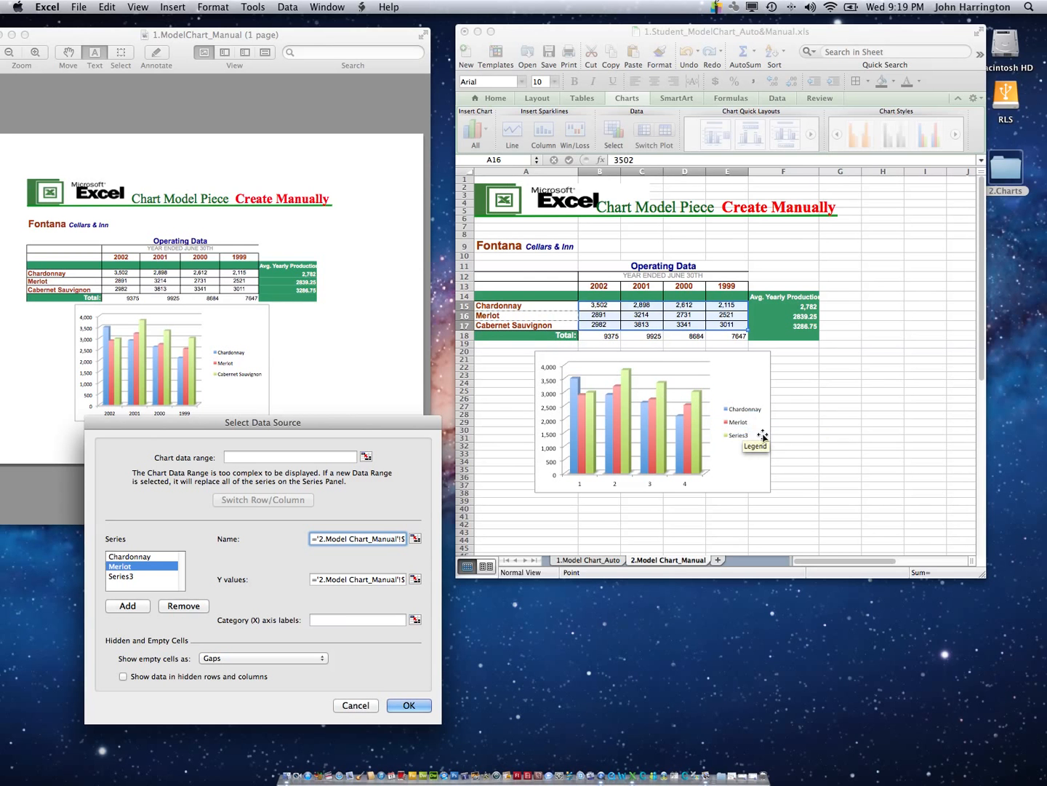
Link the name of Series3 to the Cabernet Sauvignon label in cell A17.
{"action": "left_click", "coordinate": [122, 576]}
{"action": "left_click", "coordinate": [343, 536]}
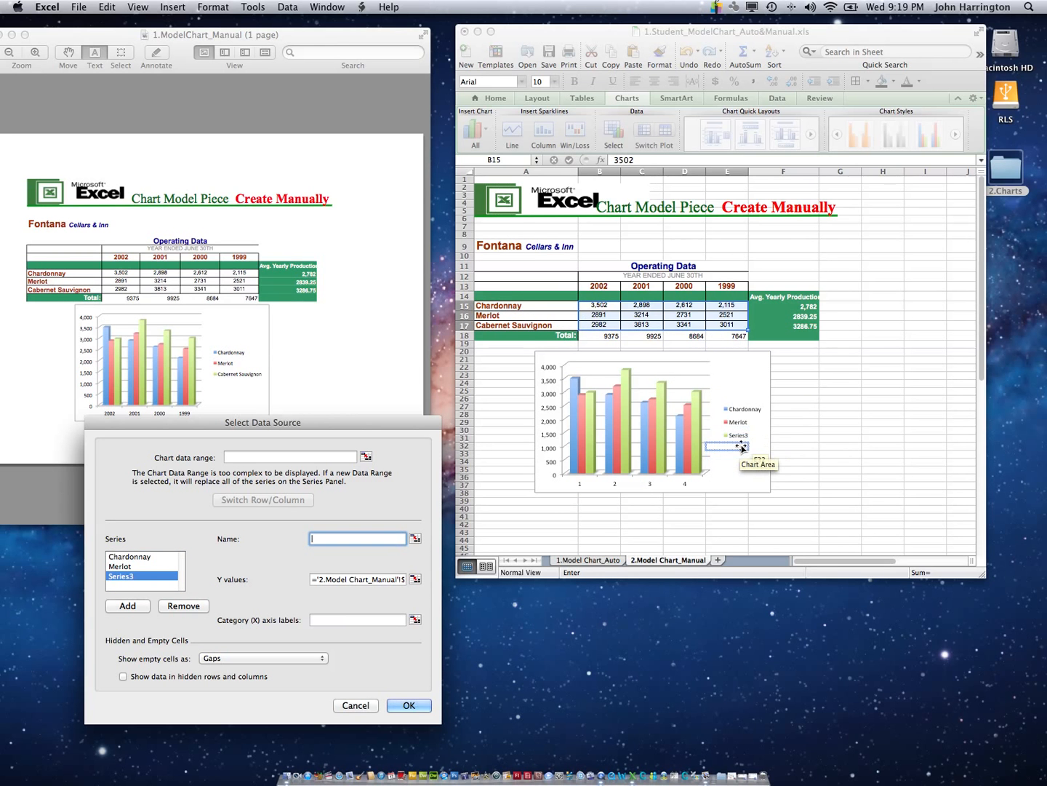
{"action": "left_click", "coordinate": [529, 324]}
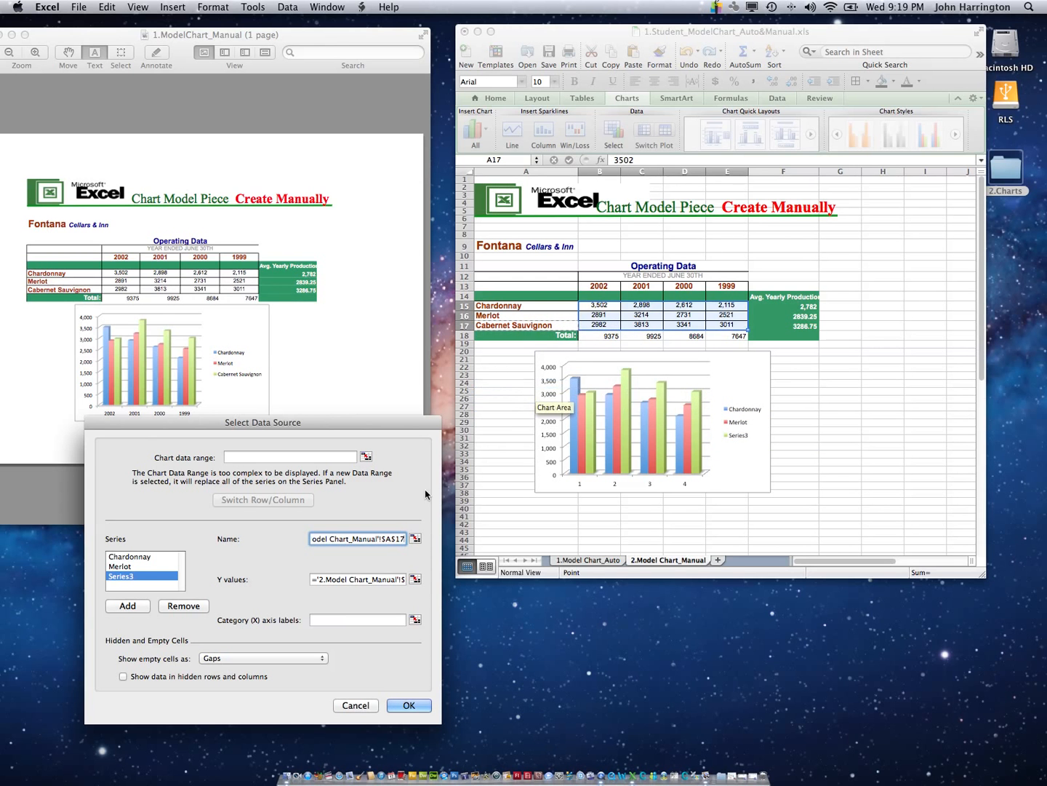
{"action": "left_click", "coordinate": [416, 539]}
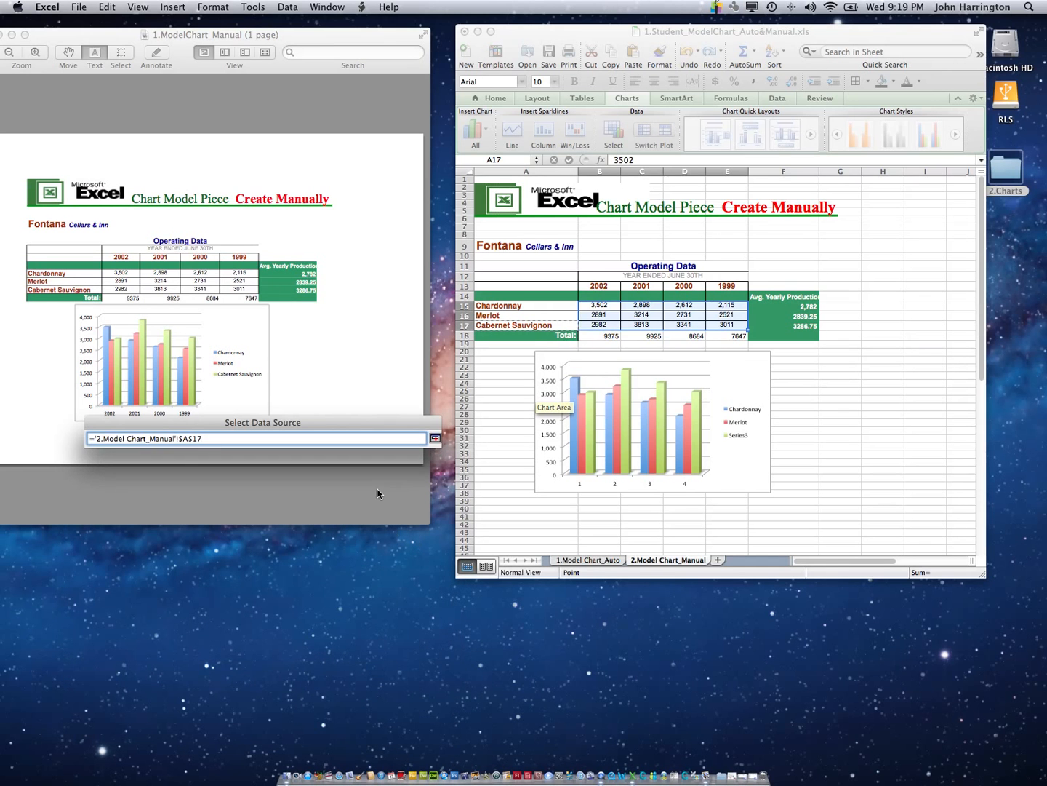
{"action": "left_click", "coordinate": [540, 328]}
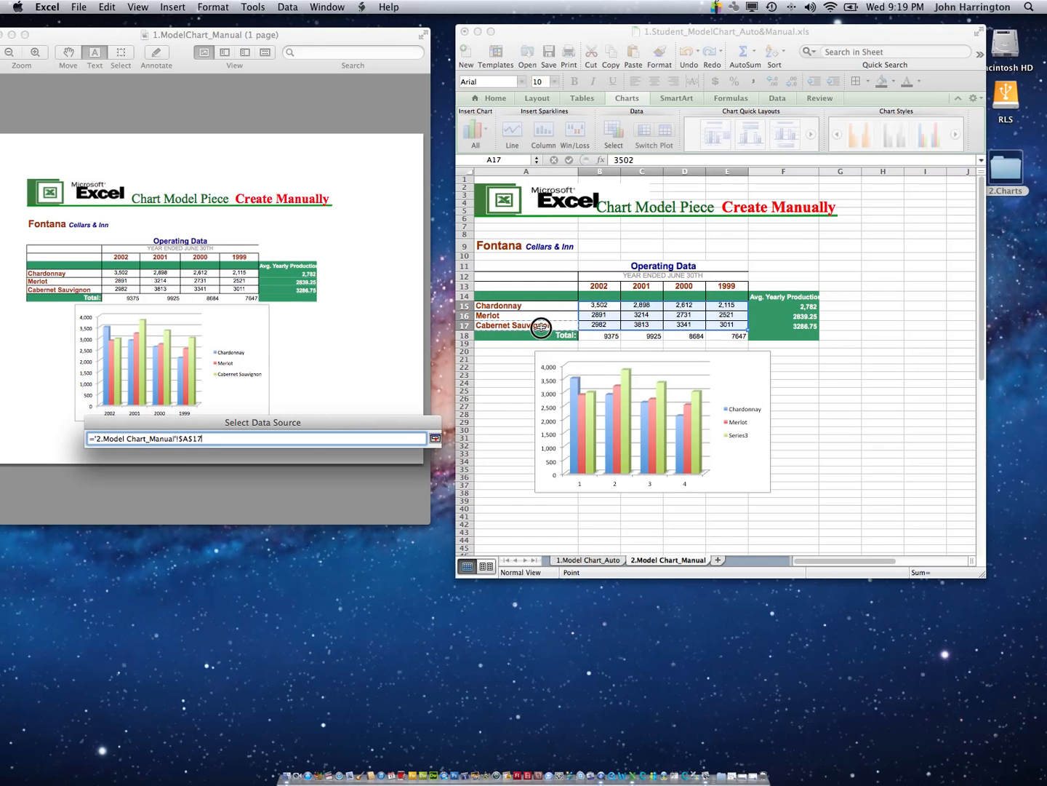
{"action": "left_click", "coordinate": [434, 439]}
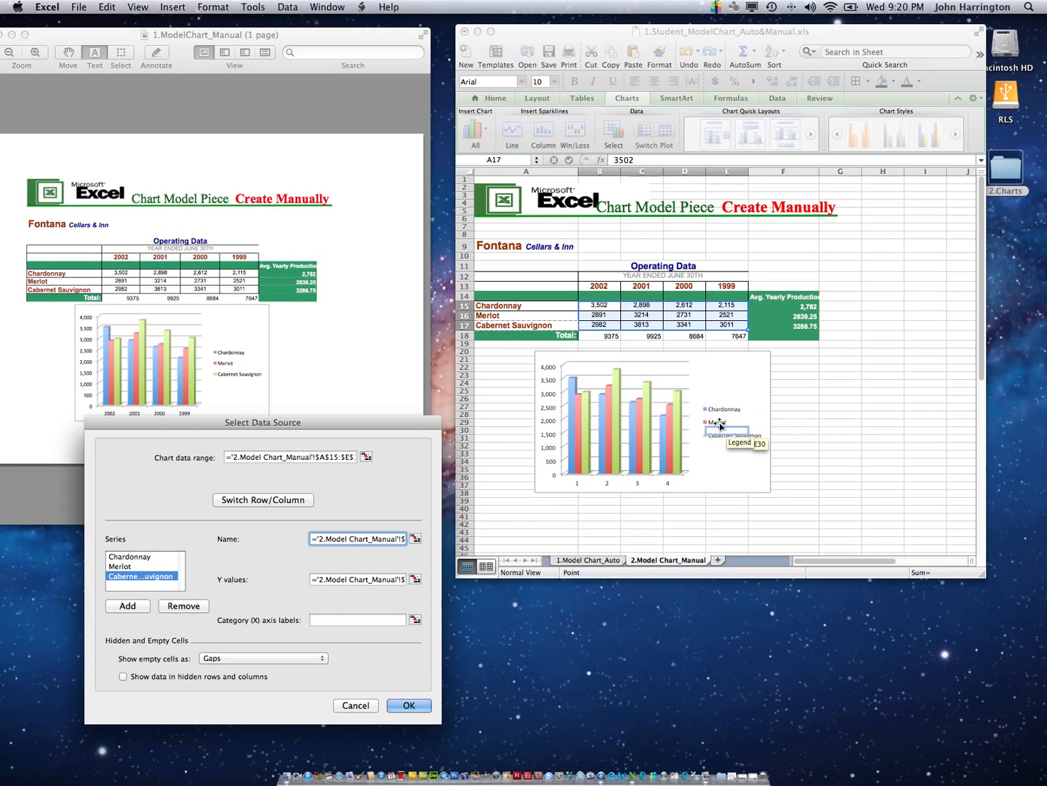
Set the category (X) axis labels to the year headings in B13:E13 and apply the data source changes.
{"action": "left_click", "coordinate": [364, 619]}
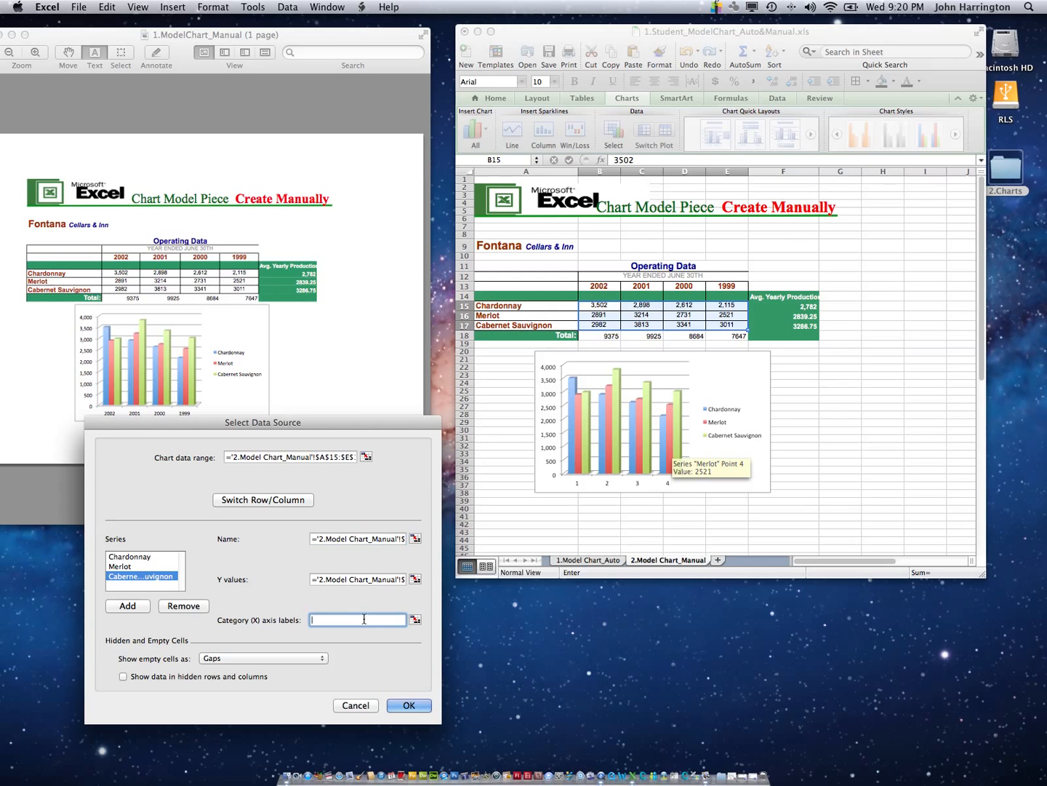
{"action": "left_click", "coordinate": [416, 620]}
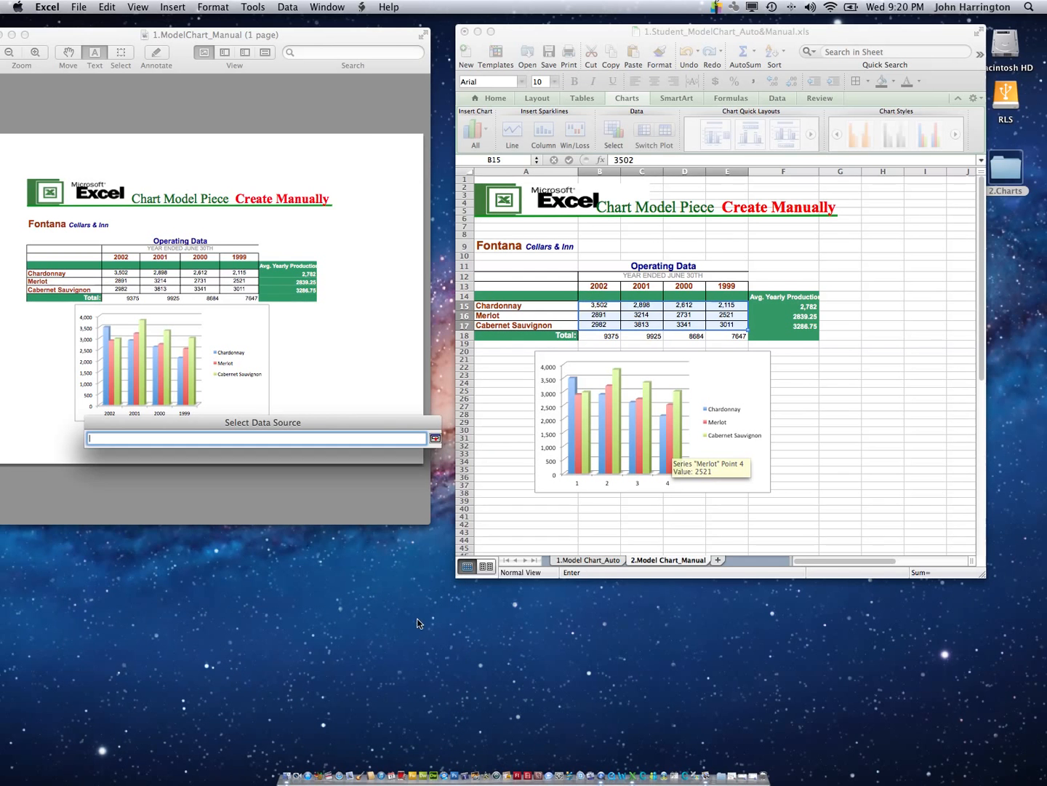
{"action": "left_click_drag", "start_coordinate": [597, 285], "coordinate": [726, 284]}
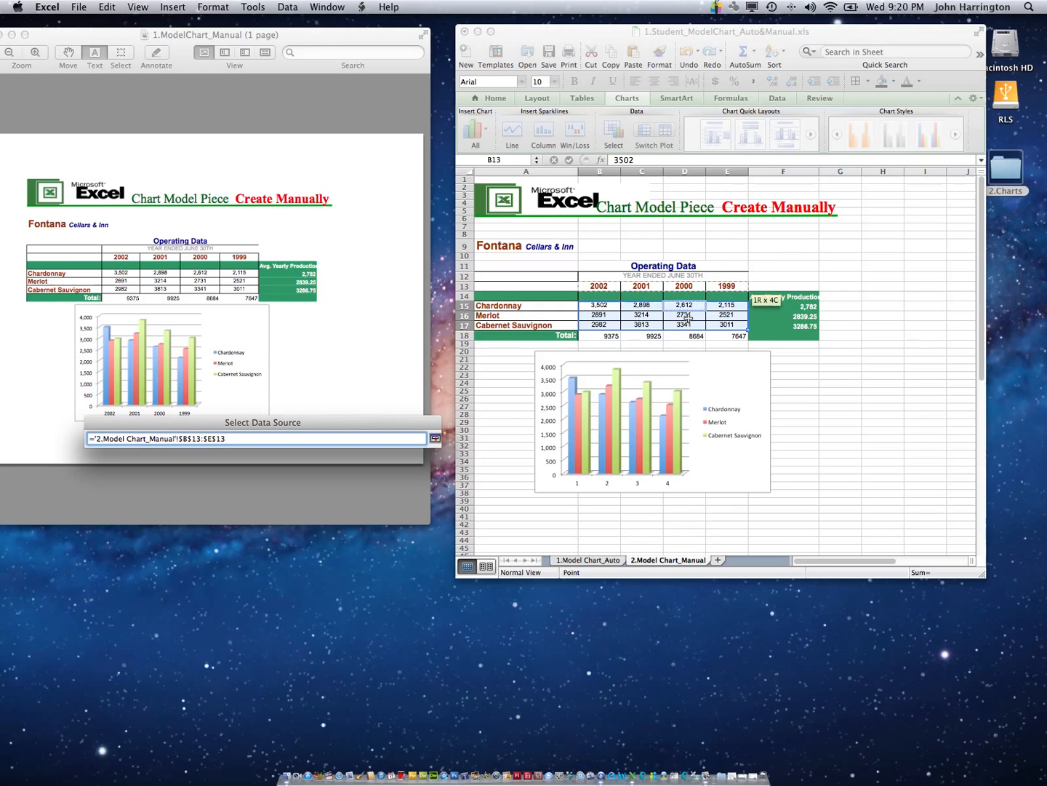
{"action": "left_click", "coordinate": [435, 439]}
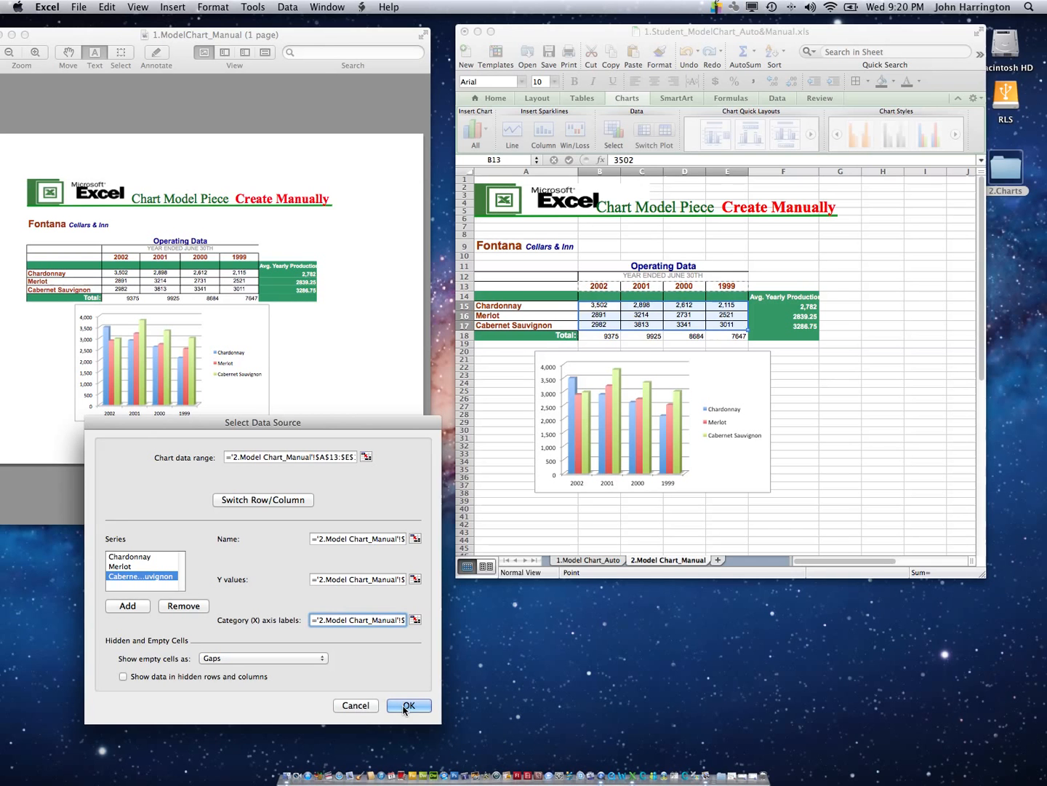
{"action": "left_click", "coordinate": [404, 705]}
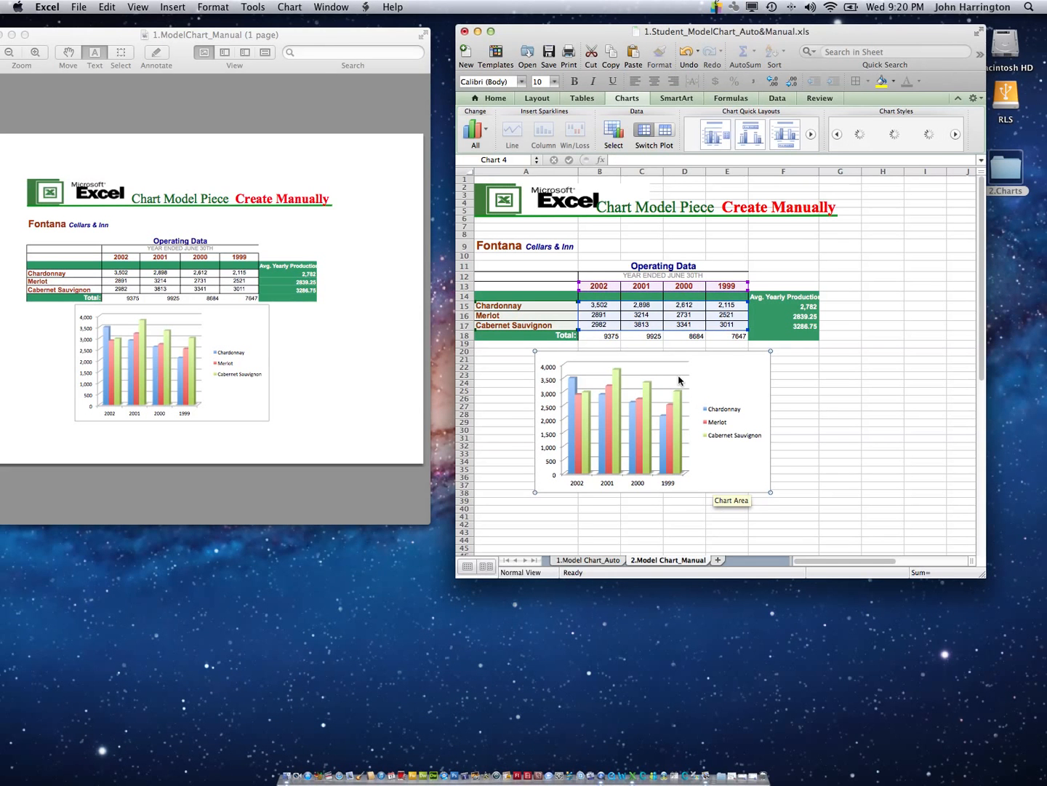